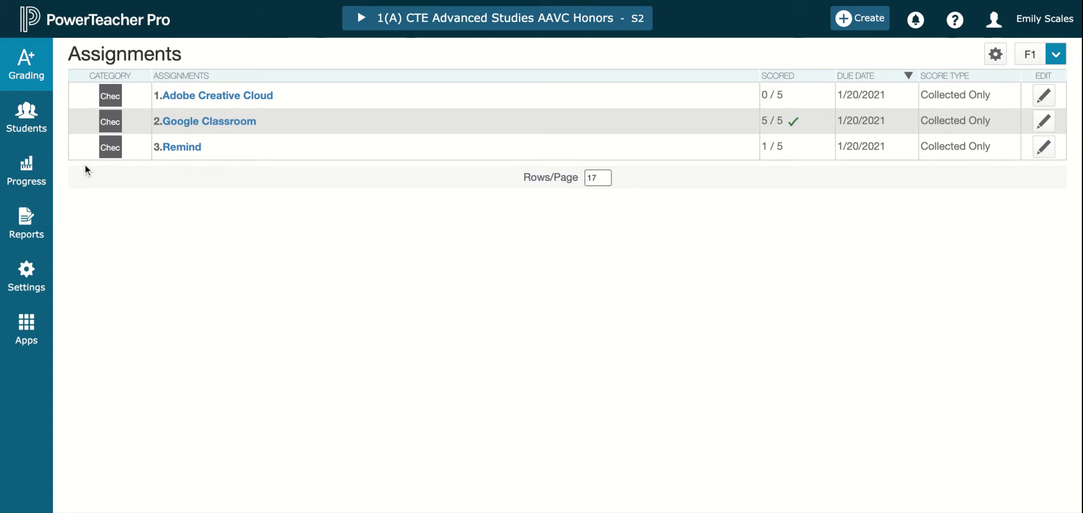
Open the class Settings to reveal the Setup options list
{"action": "left_click", "coordinate": [27, 287]}
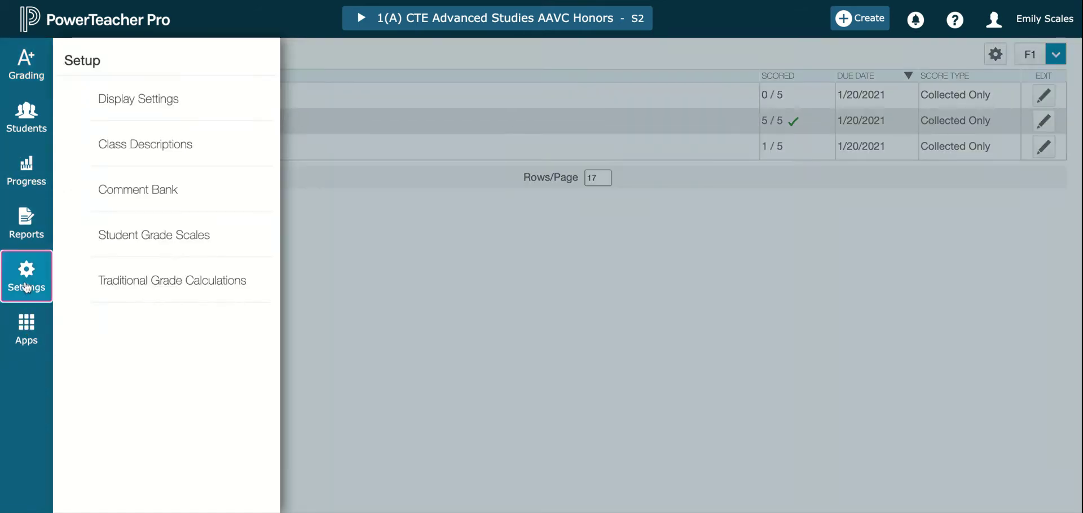
Open Traditional Grade Calculations, showing F1, Q3, Q4 and E1 all at Total Points
{"action": "left_click", "coordinate": [150, 292]}
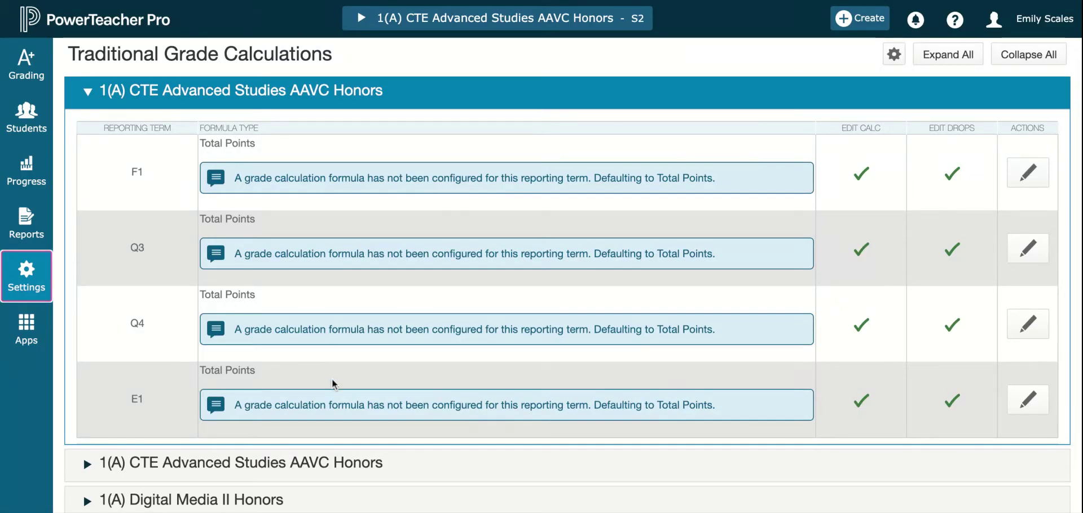
{"action": "scroll", "coordinate": [333, 384], "scroll_direction": "down", "scroll_amount": 5}
{"action": "left_click", "coordinate": [82, 241]}
{"action": "left_click", "coordinate": [82, 241]}
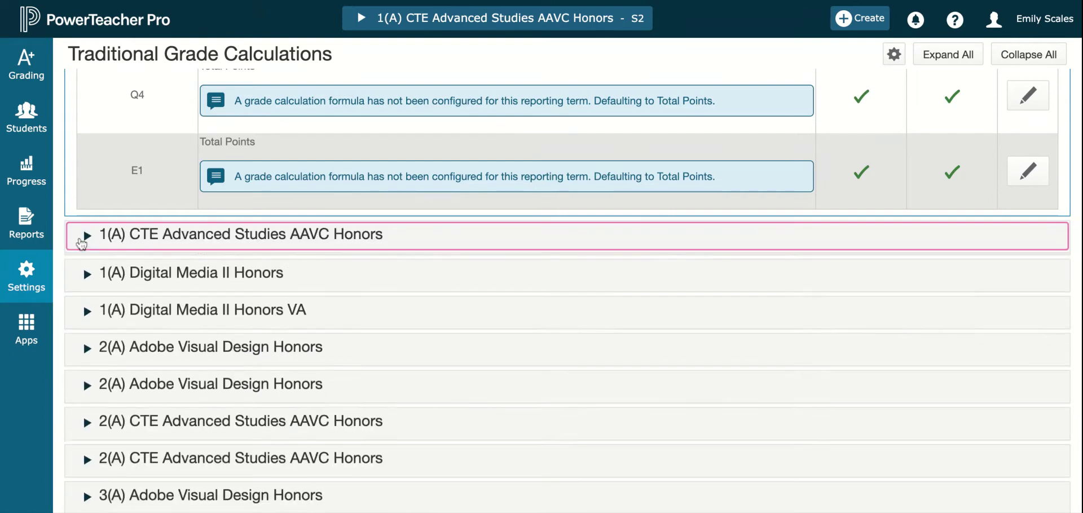
{"action": "scroll", "coordinate": [197, 225], "scroll_direction": "up", "scroll_amount": 5}
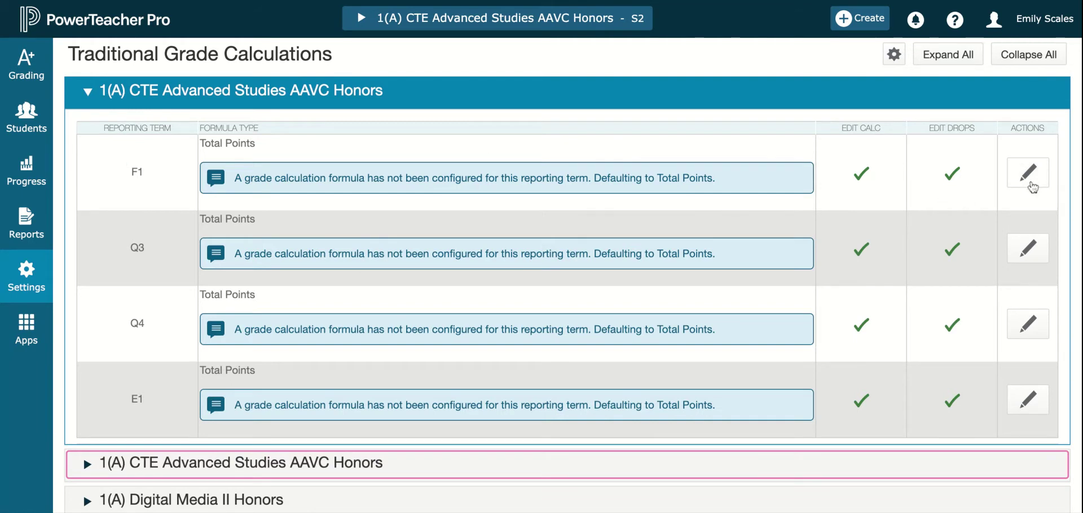
Build F1's formula from three Term Weighting rows for Q3, Q4 and E1
{"action": "left_click", "coordinate": [1032, 187]}
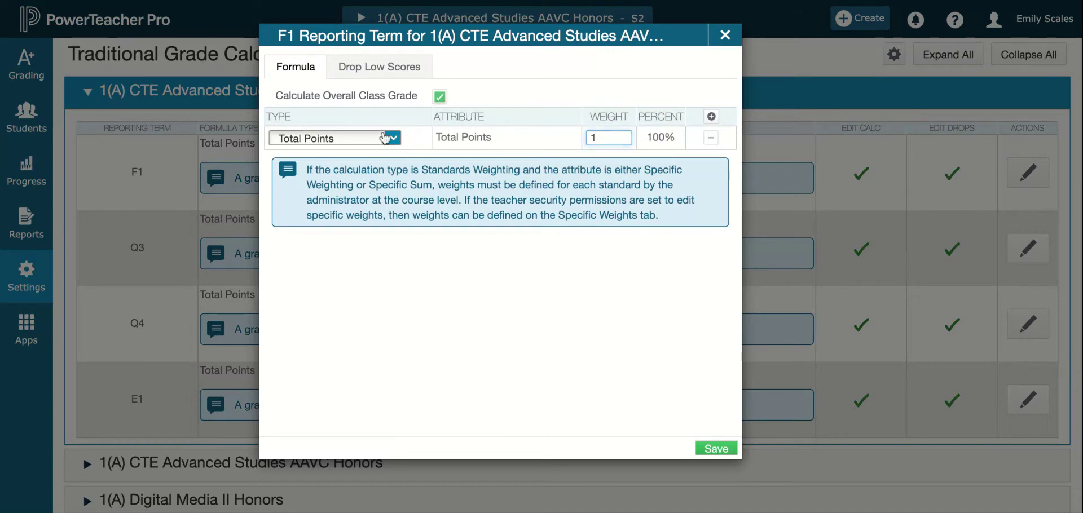
{"action": "left_click", "coordinate": [391, 138]}
{"action": "left_click", "coordinate": [346, 186]}
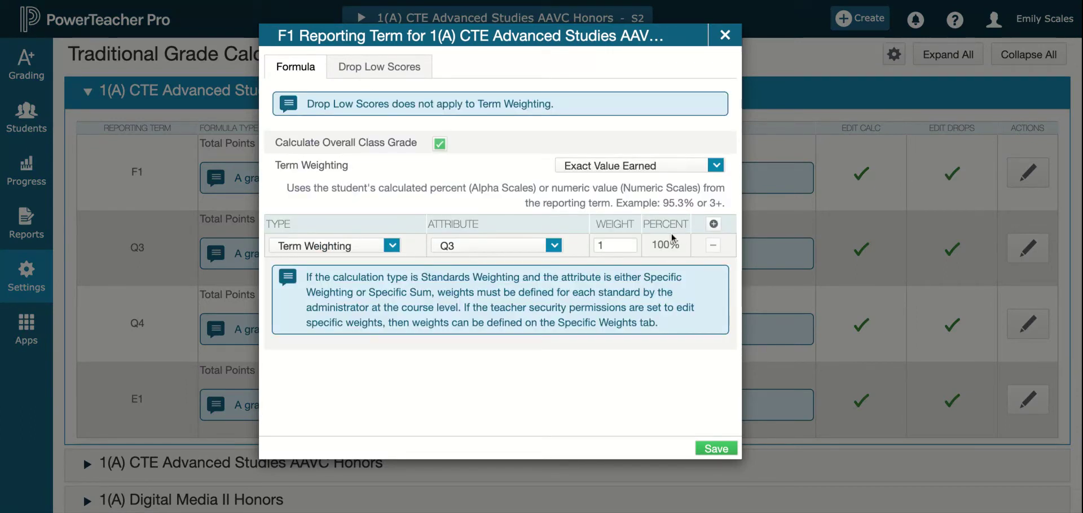
{"action": "left_click", "coordinate": [713, 224]}
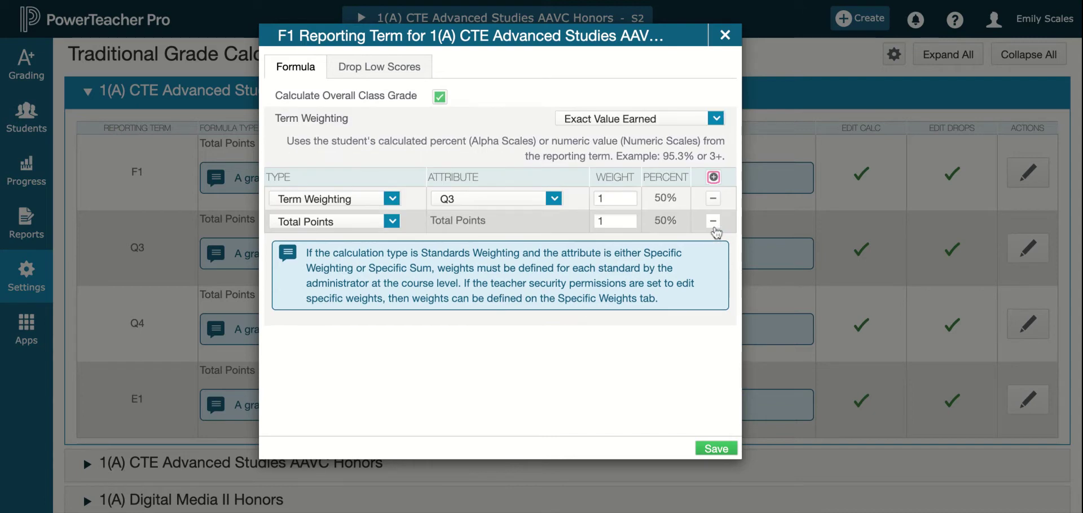
{"action": "left_click", "coordinate": [713, 177]}
{"action": "left_click", "coordinate": [391, 221]}
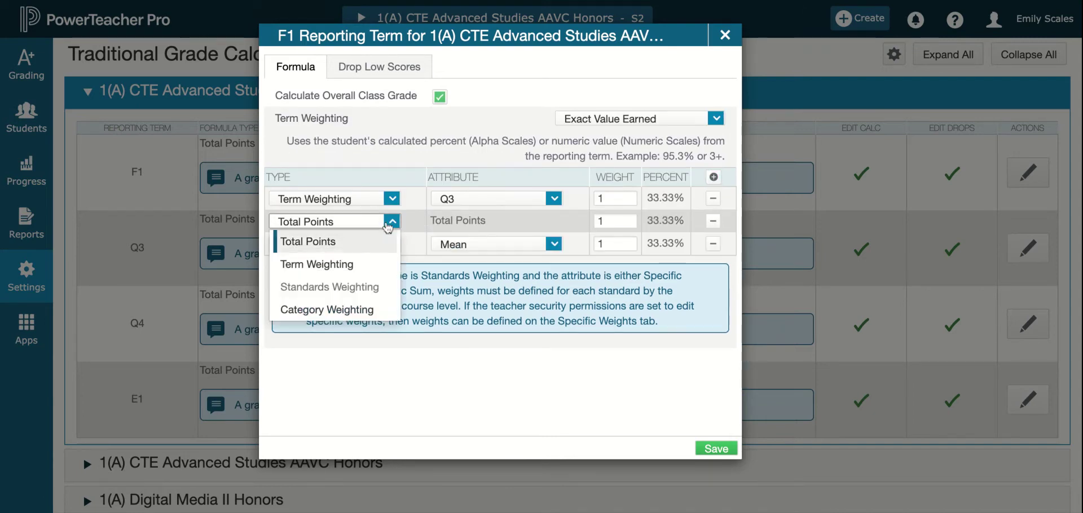
{"action": "left_click", "coordinate": [343, 265]}
{"action": "left_click", "coordinate": [371, 292]}
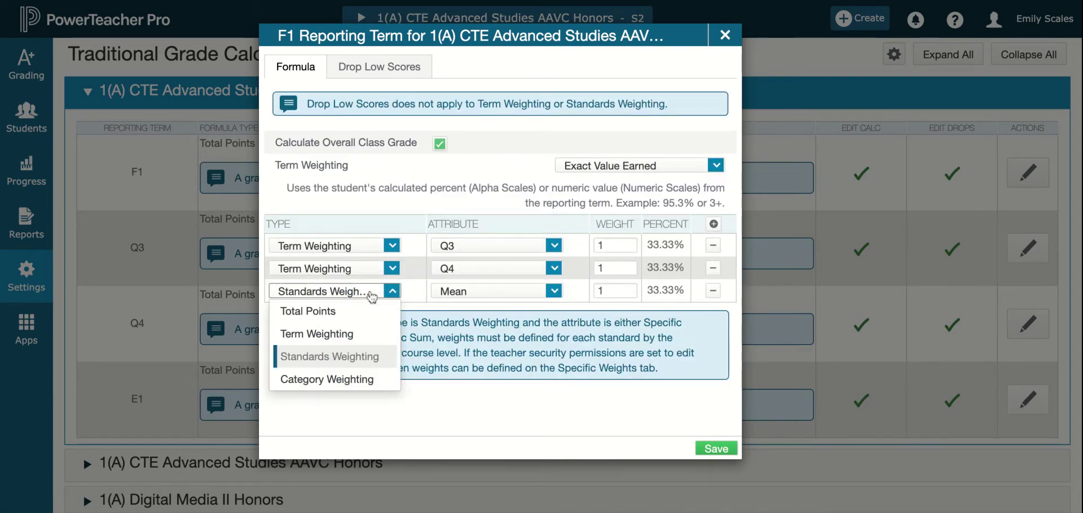
{"action": "left_click", "coordinate": [344, 334]}
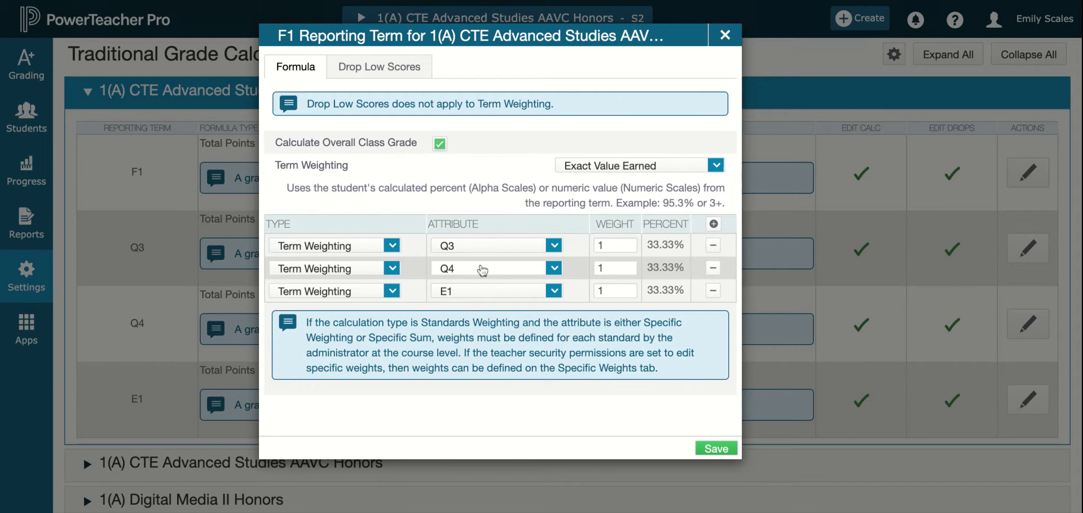
Weight F1 as Q3 40, Q4 40 and E1 20, then save the formula
{"action": "double_click", "coordinate": [615, 246]}
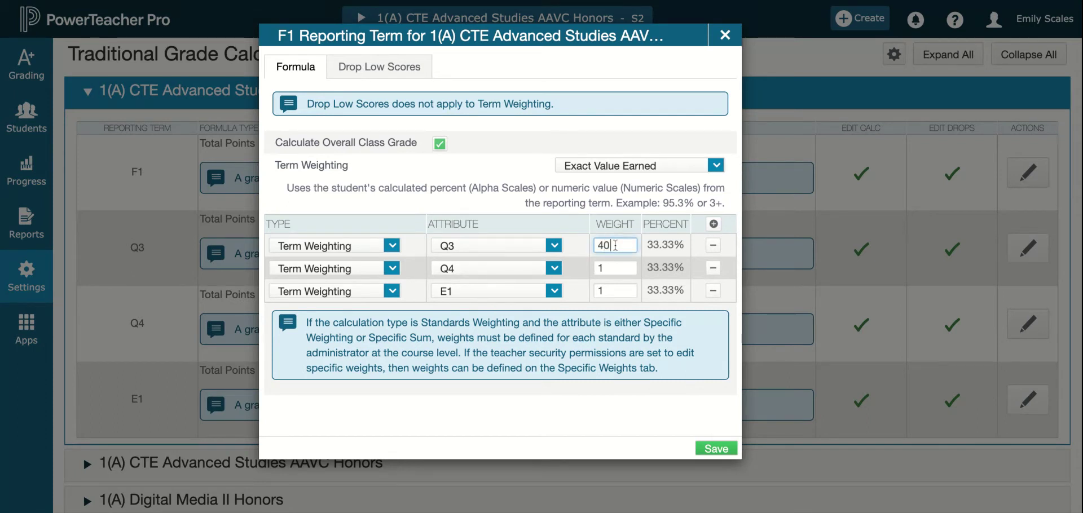
{"action": "type", "text": "40"}
{"action": "key", "text": "Tab"}
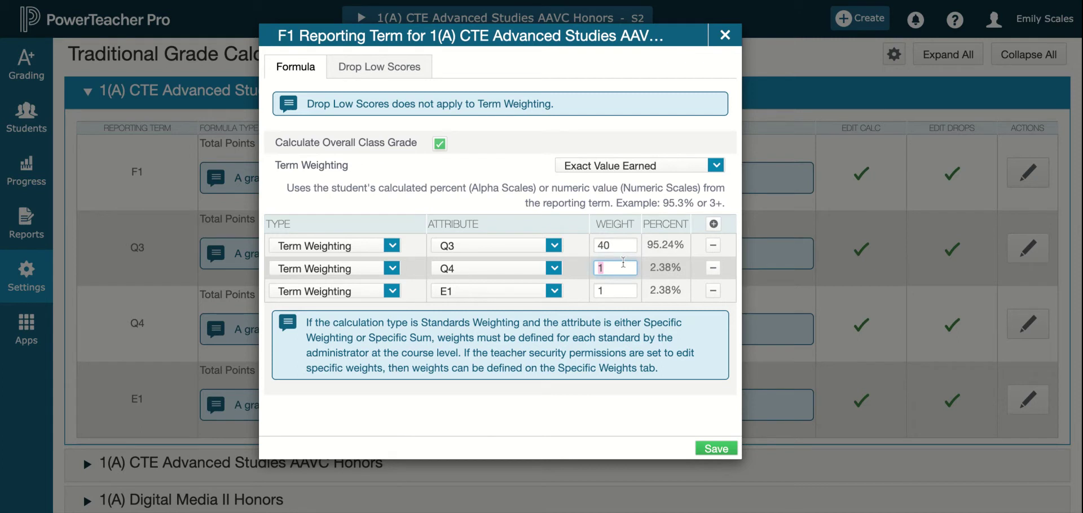
{"action": "double_click", "coordinate": [624, 290]}
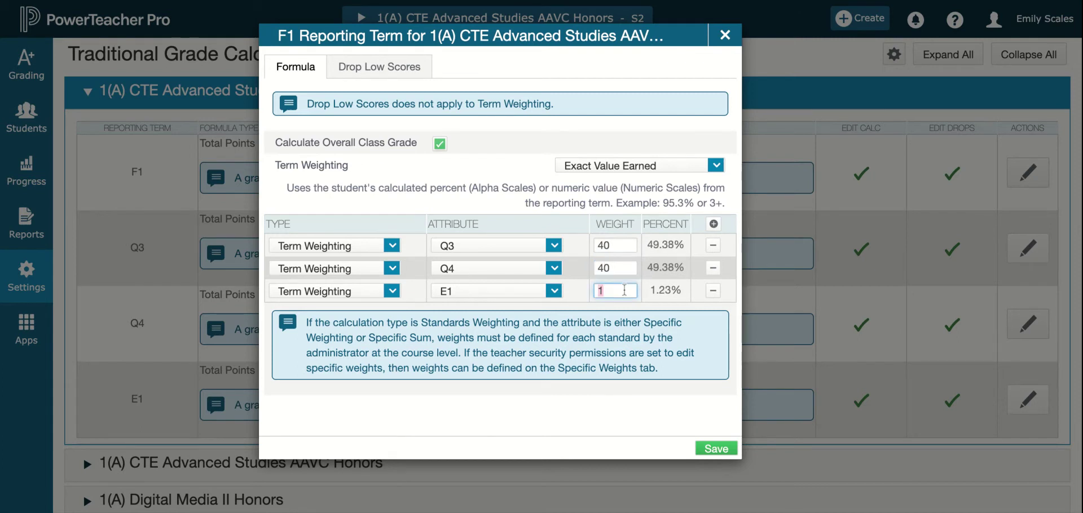
{"action": "type", "text": "20"}
{"action": "key", "text": "Tab"}
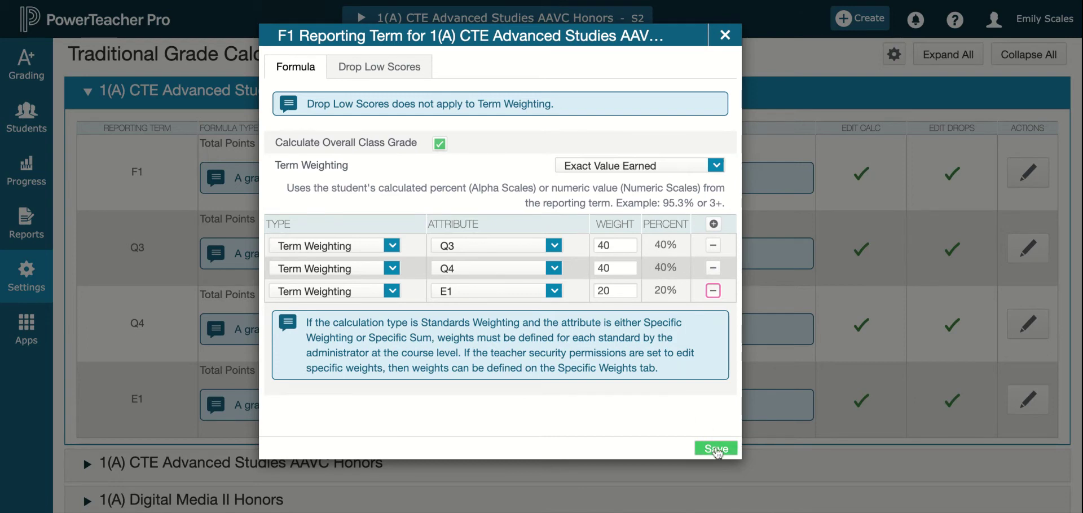
{"action": "left_click", "coordinate": [715, 450]}
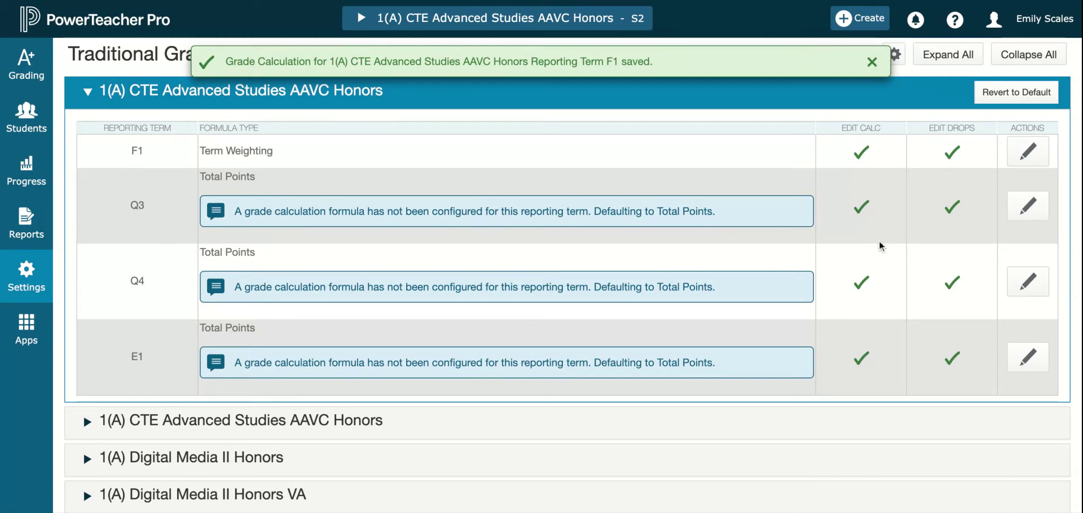
Set Q3's formula to Category Weighting and add three more formula rows
{"action": "left_click", "coordinate": [1028, 218]}
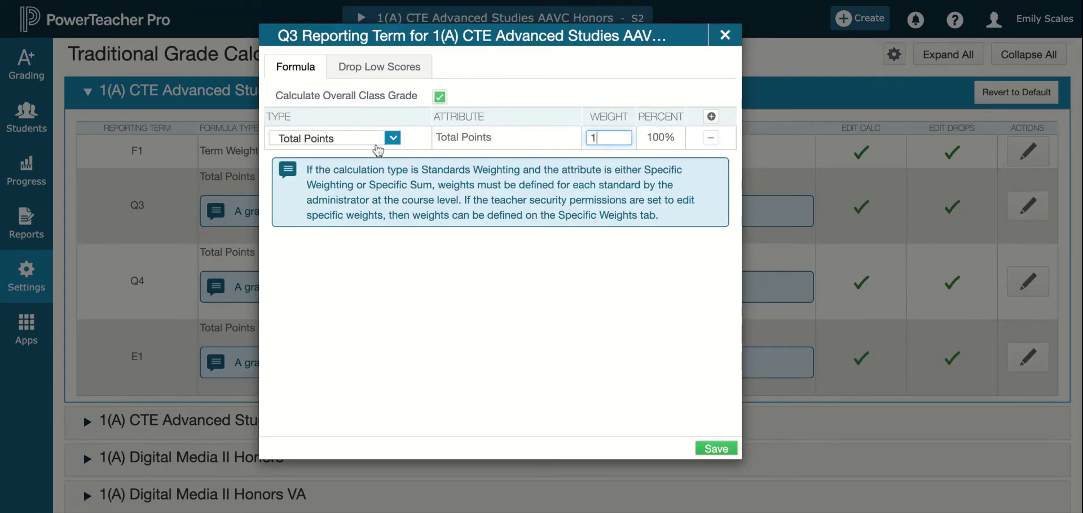
{"action": "left_click", "coordinate": [378, 142]}
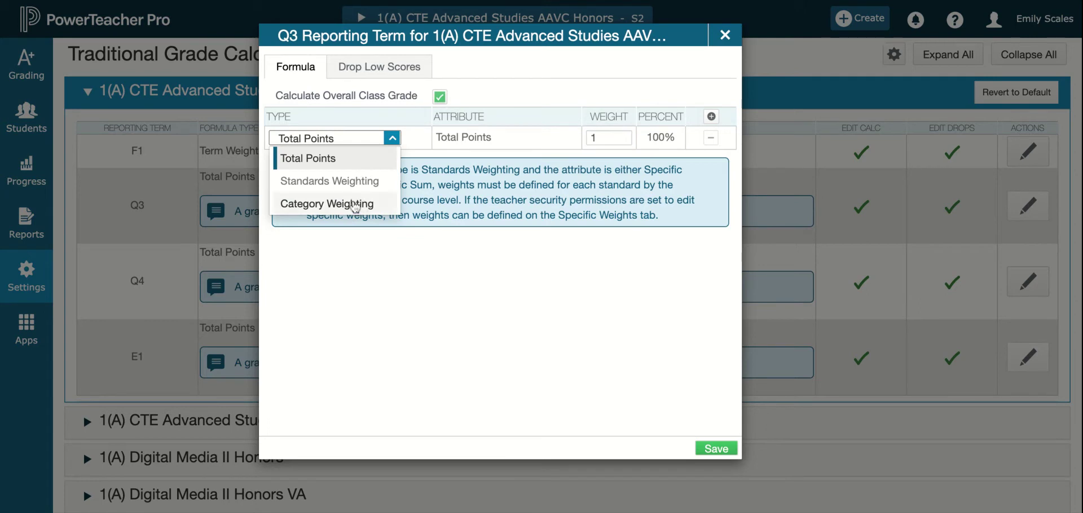
{"action": "left_click", "coordinate": [355, 205]}
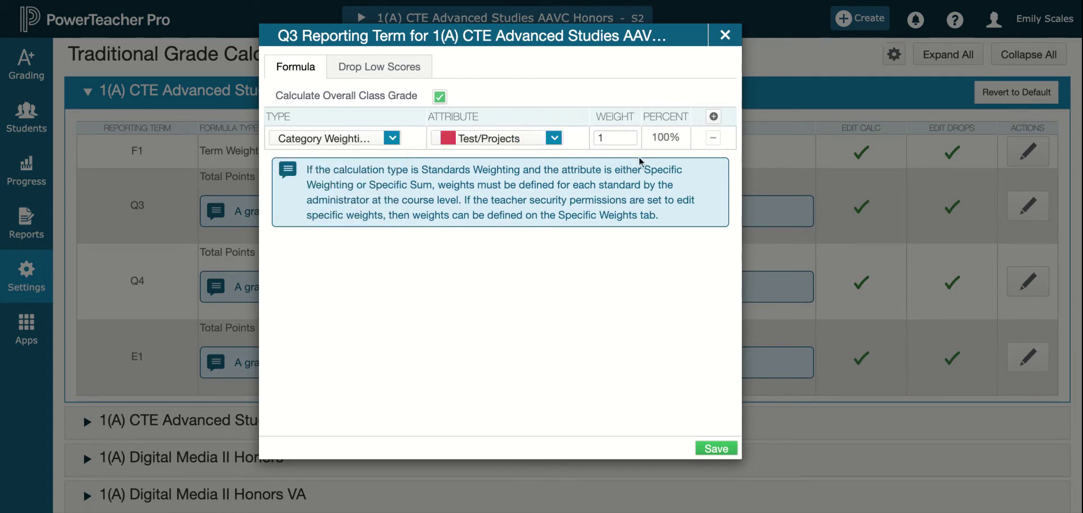
{"action": "left_click", "coordinate": [713, 117]}
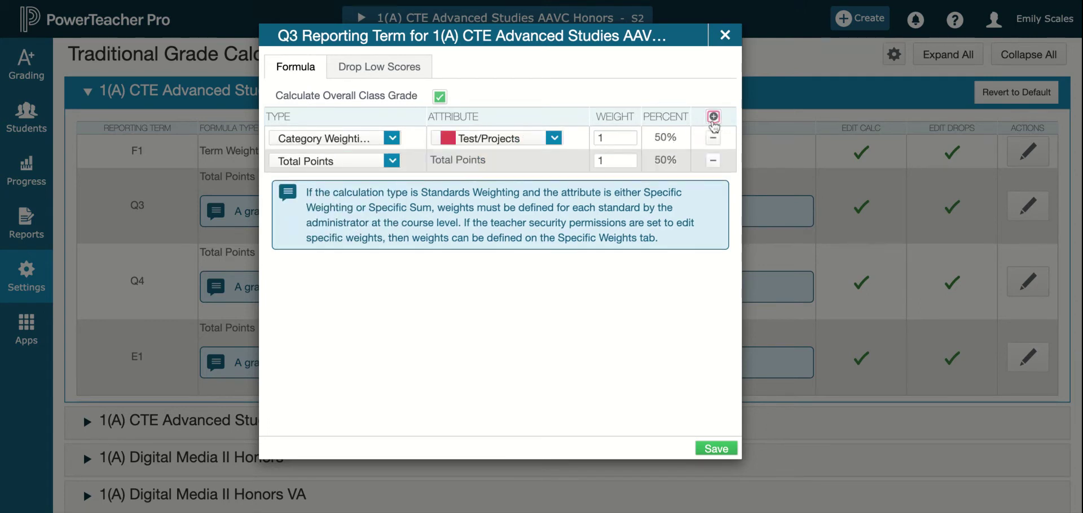
{"action": "left_click", "coordinate": [714, 117]}
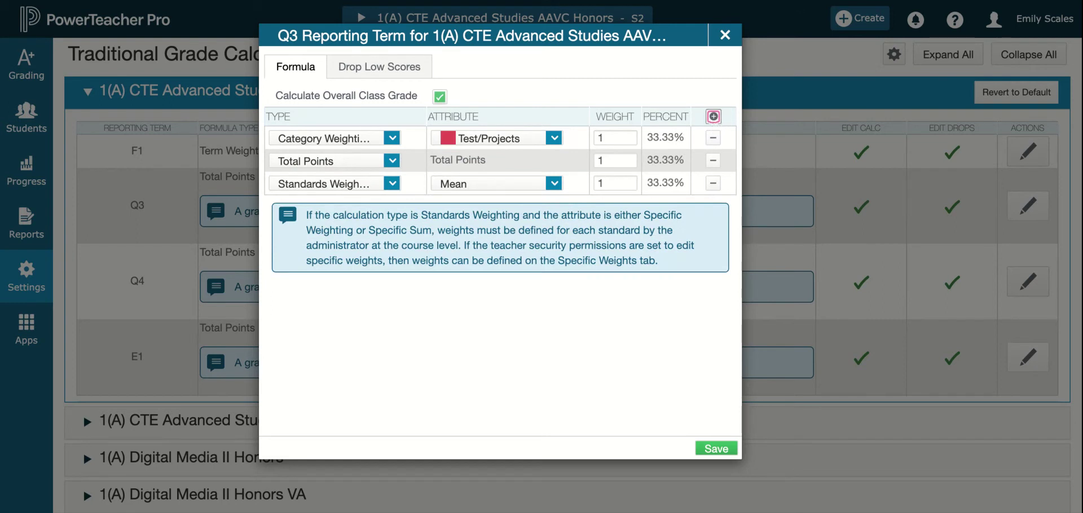
{"action": "left_click", "coordinate": [713, 117]}
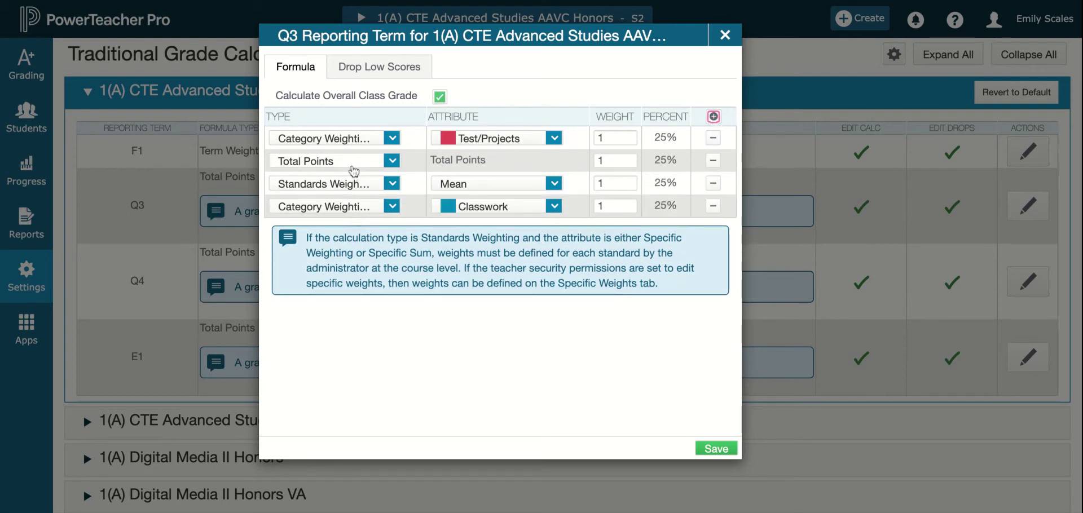
Set the remaining rows to Category Weighting, keeping Test/Projects as the first row's category
{"action": "left_click", "coordinate": [356, 161]}
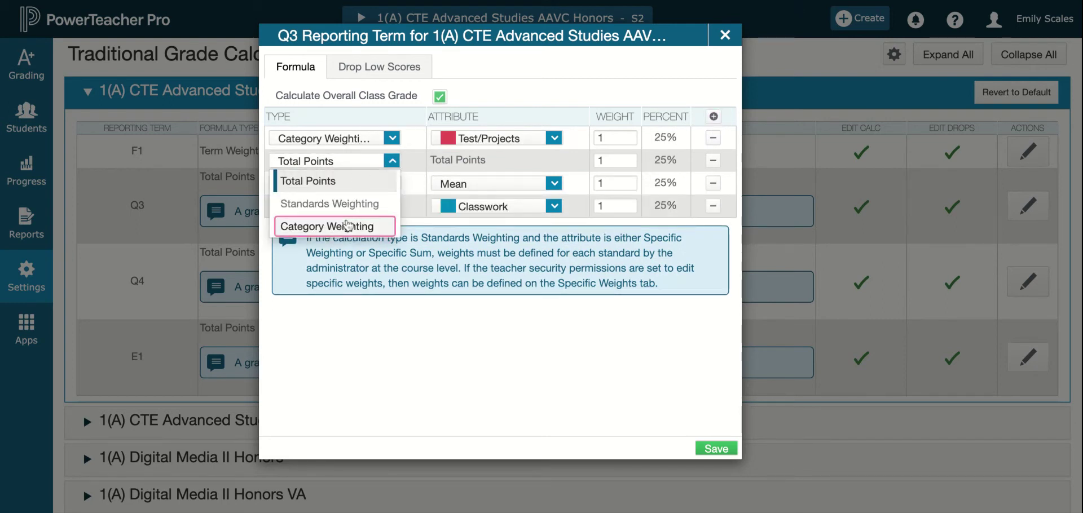
{"action": "left_click", "coordinate": [348, 225]}
{"action": "left_click", "coordinate": [357, 185]}
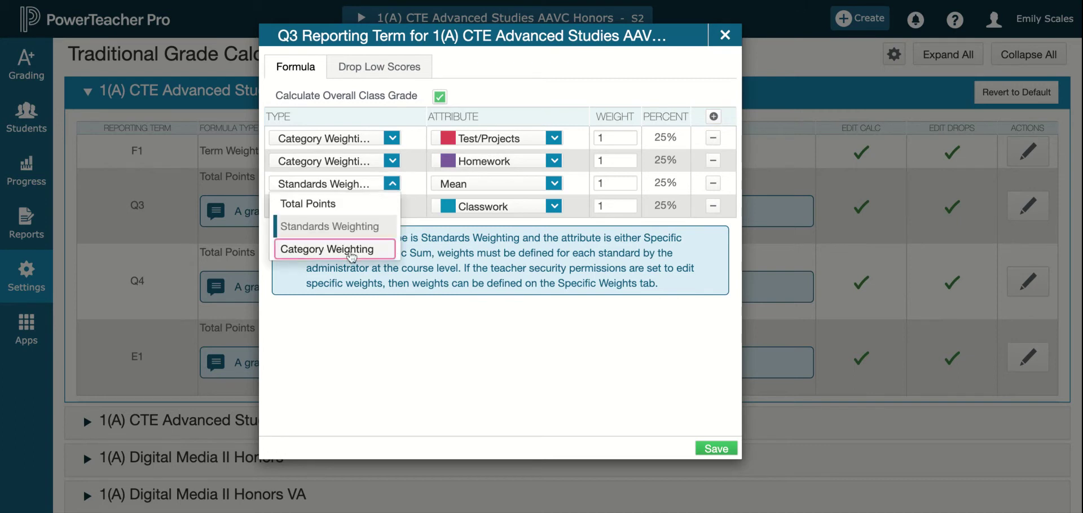
{"action": "left_click", "coordinate": [351, 250]}
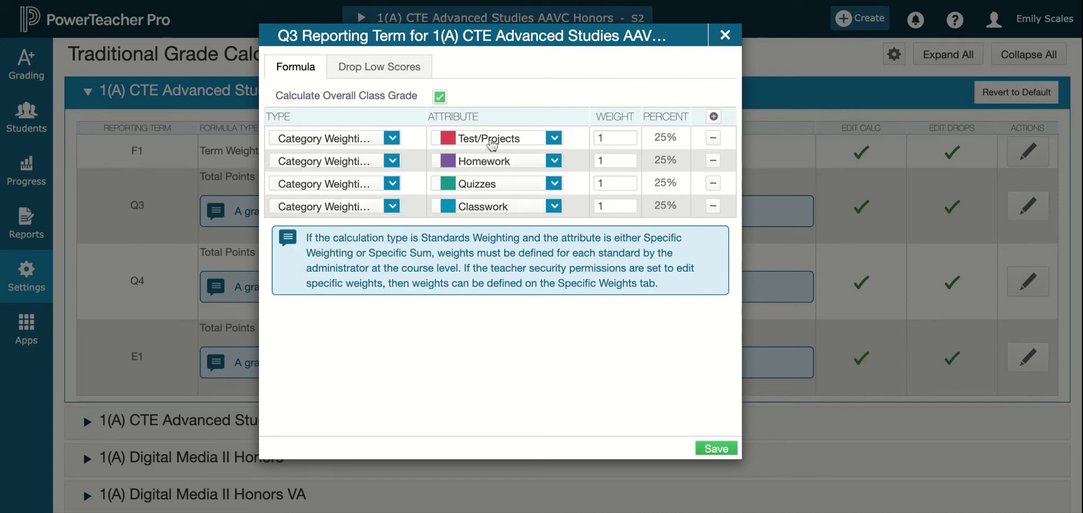
{"action": "left_click", "coordinate": [492, 142]}
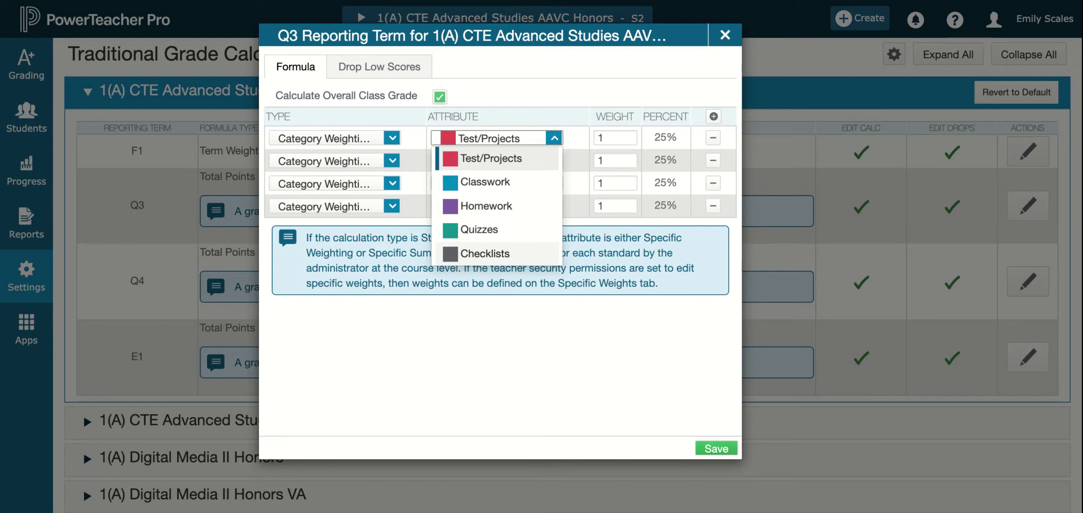
{"action": "left_click", "coordinate": [490, 157]}
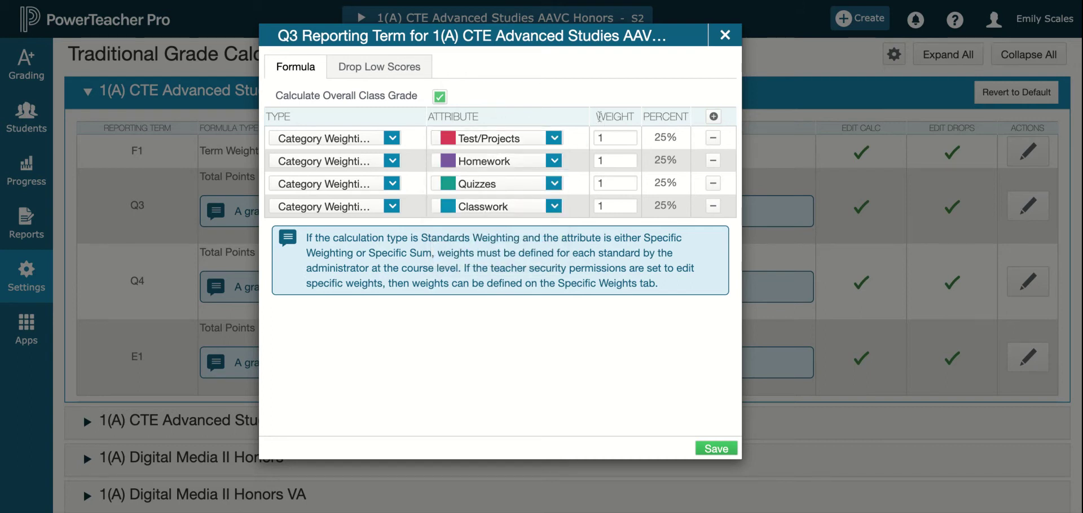
Enter Q3 weights 40, 15, 15 and 30, then check Drop Low Scores is None
{"action": "double_click", "coordinate": [614, 136]}
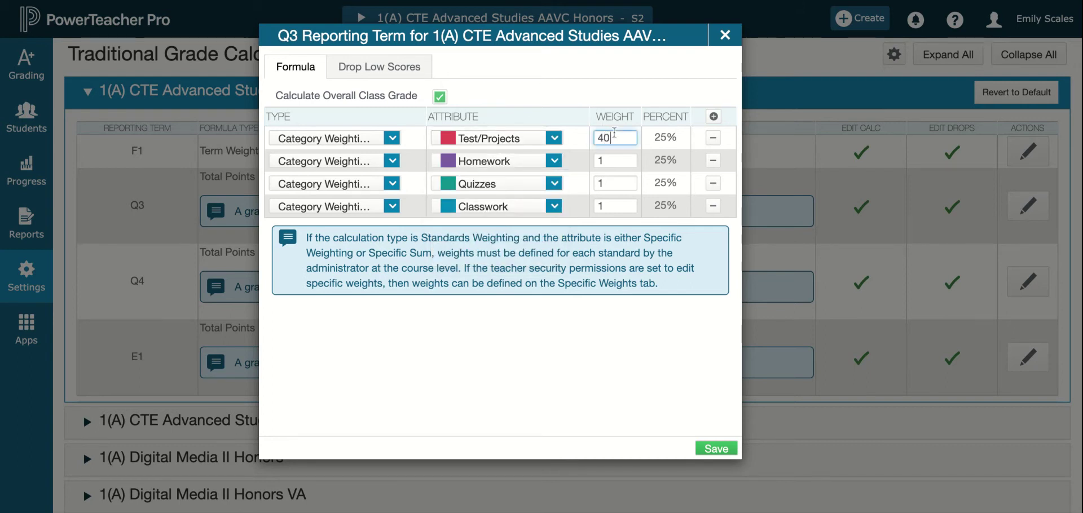
{"action": "key", "text": "Tab"}
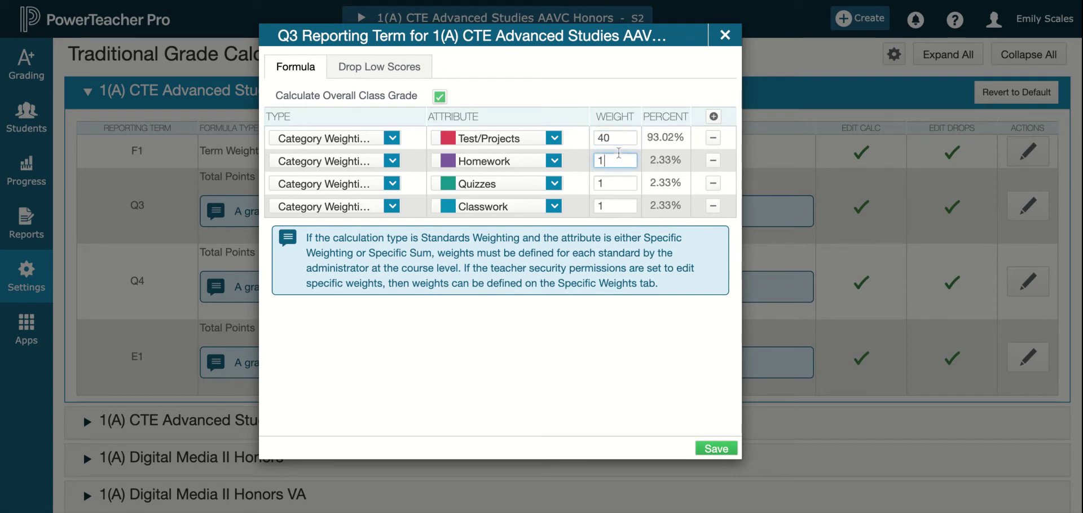
{"action": "key", "text": "Tab"}
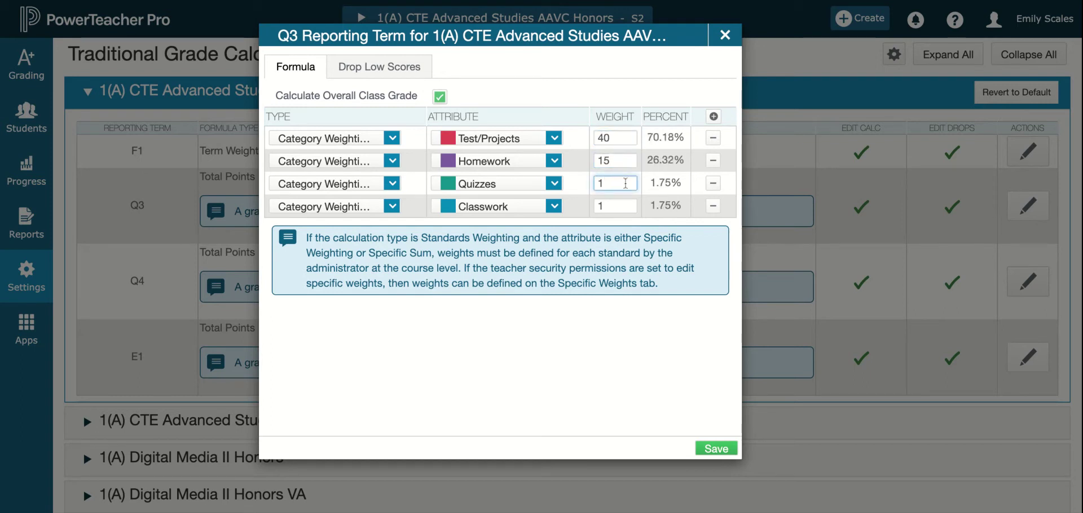
{"action": "type", "text": "15"}
{"action": "key", "text": "Tab"}
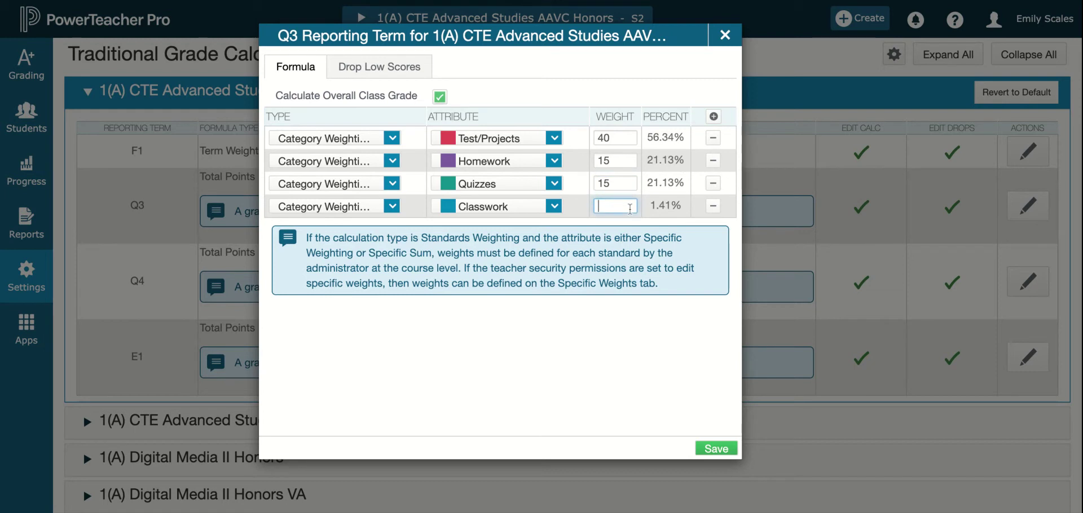
{"action": "key", "text": "Tab"}
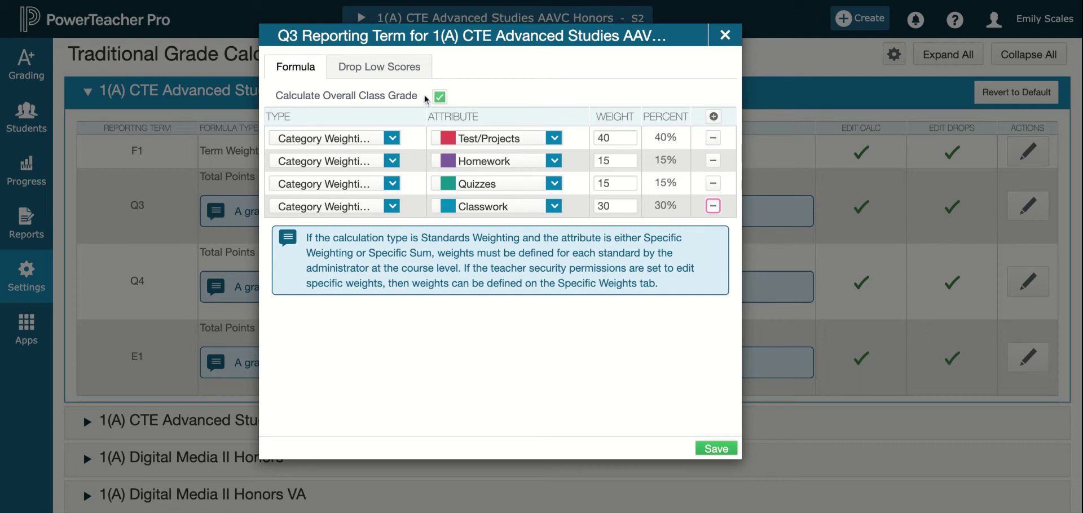
{"action": "left_click", "coordinate": [394, 68]}
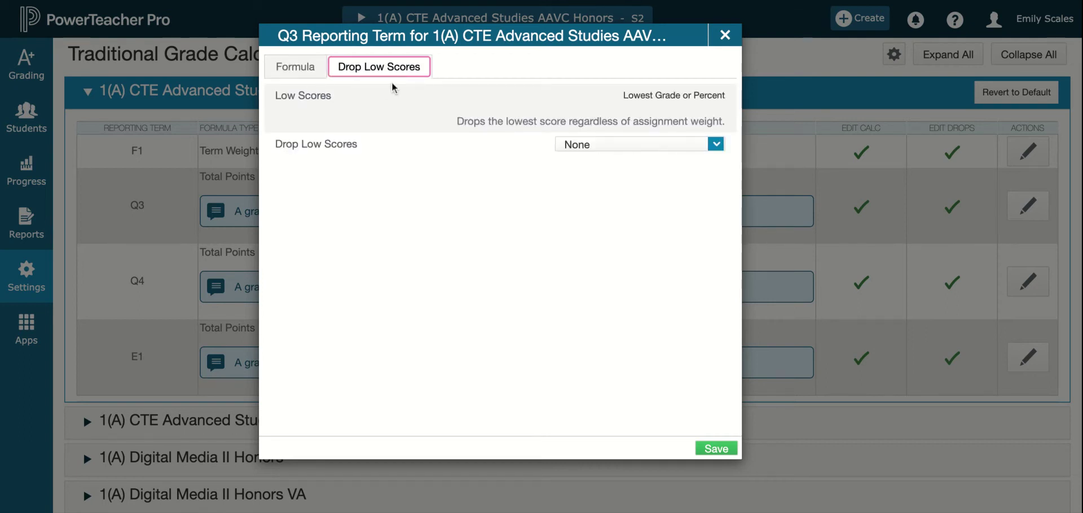
Save Q3's Category Weighting formula and open the grade calculation actions menu
{"action": "left_click", "coordinate": [307, 69]}
{"action": "left_click", "coordinate": [715, 449]}
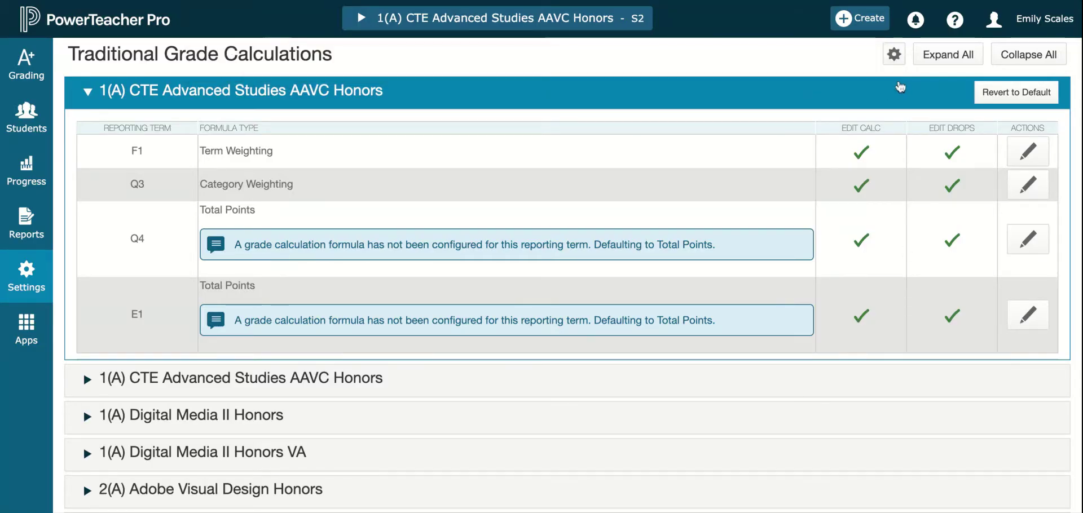
{"action": "left_click", "coordinate": [894, 55]}
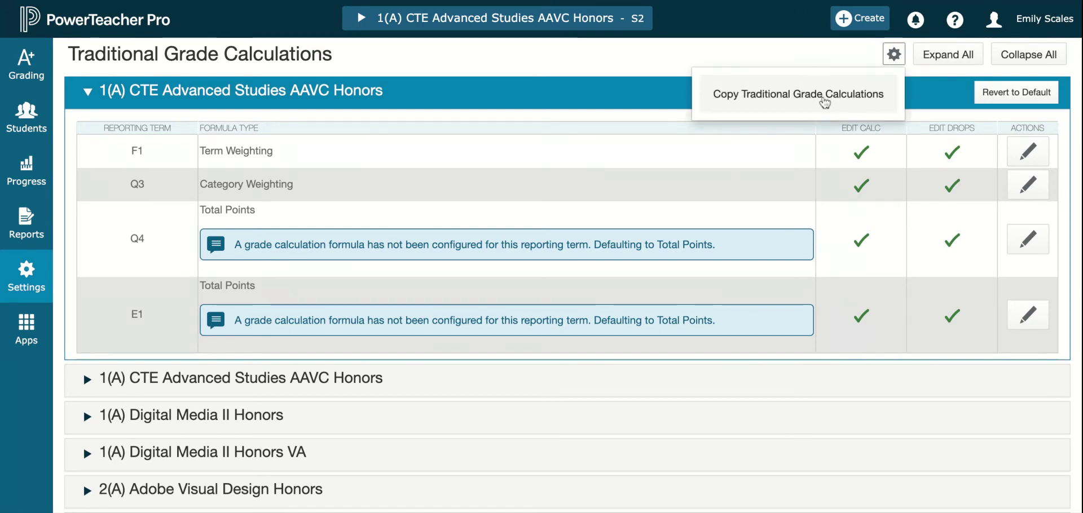
Copy Q3's Category Weighting to Q4 within 1(A) CTE Advanced Studies AAVC Honors
{"action": "left_click", "coordinate": [823, 97]}
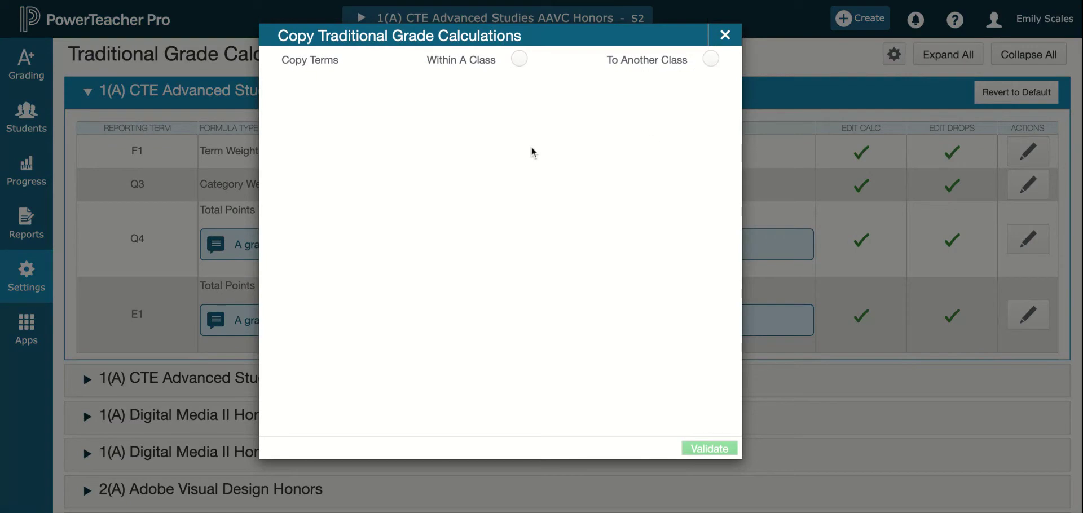
{"action": "left_click", "coordinate": [516, 60]}
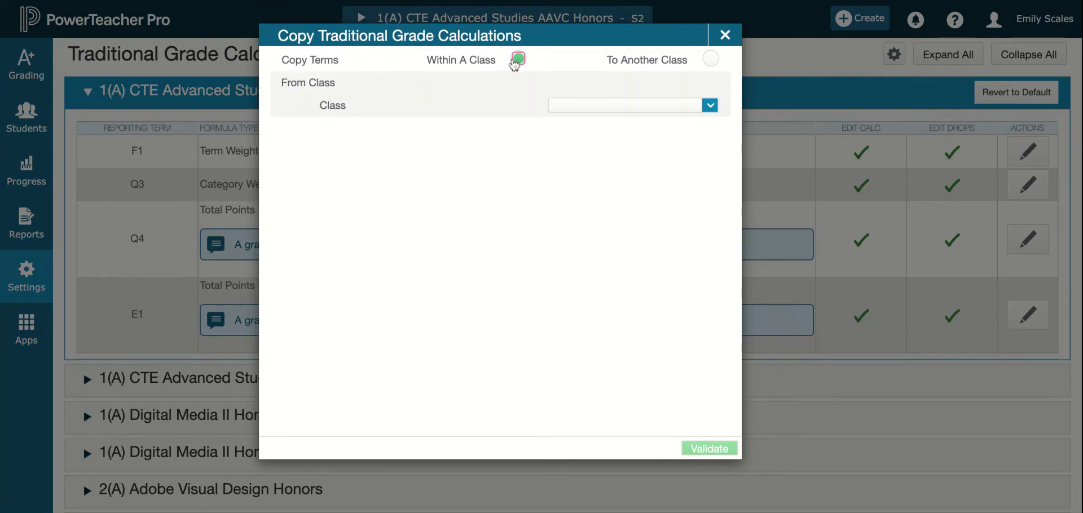
{"action": "left_click", "coordinate": [628, 107]}
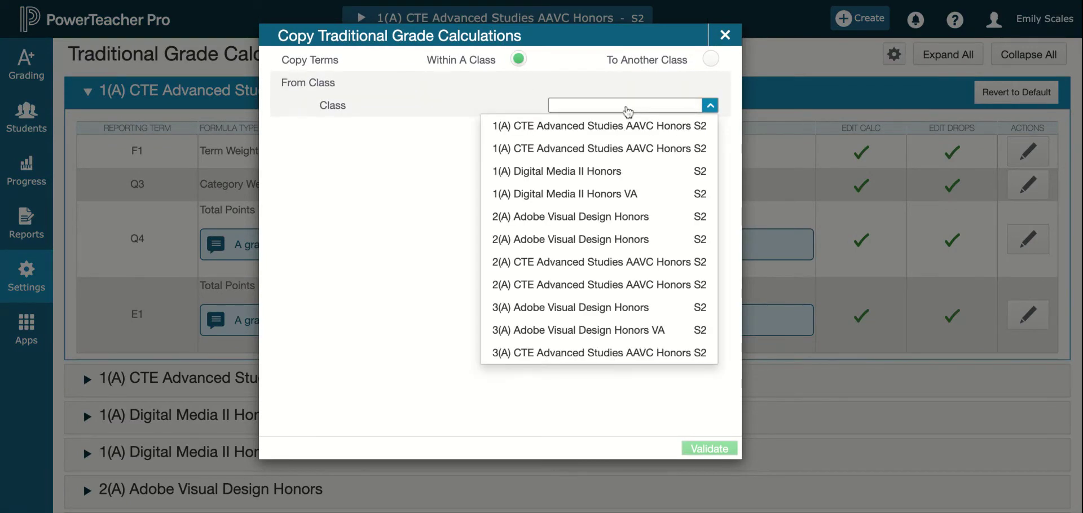
{"action": "left_click", "coordinate": [623, 126]}
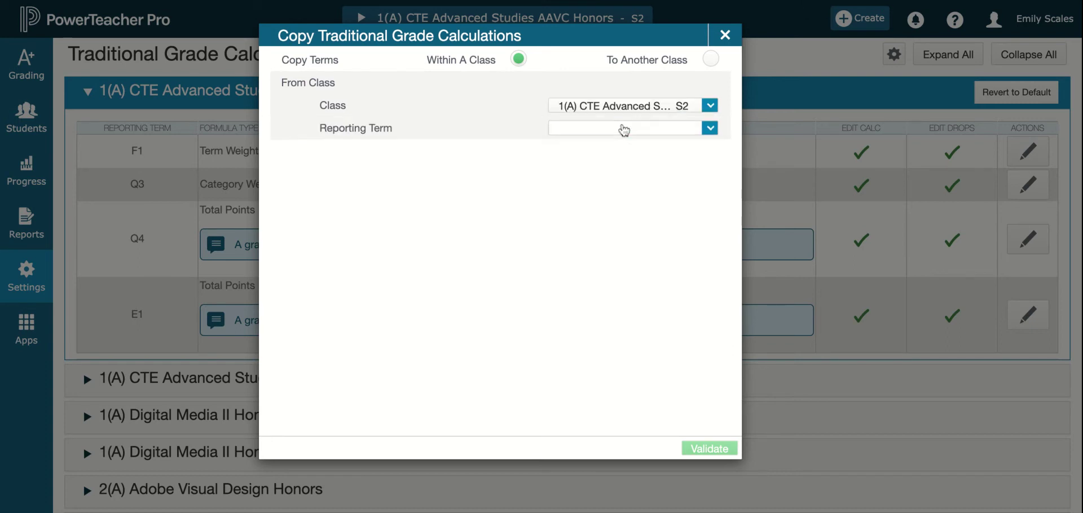
{"action": "left_click", "coordinate": [624, 128]}
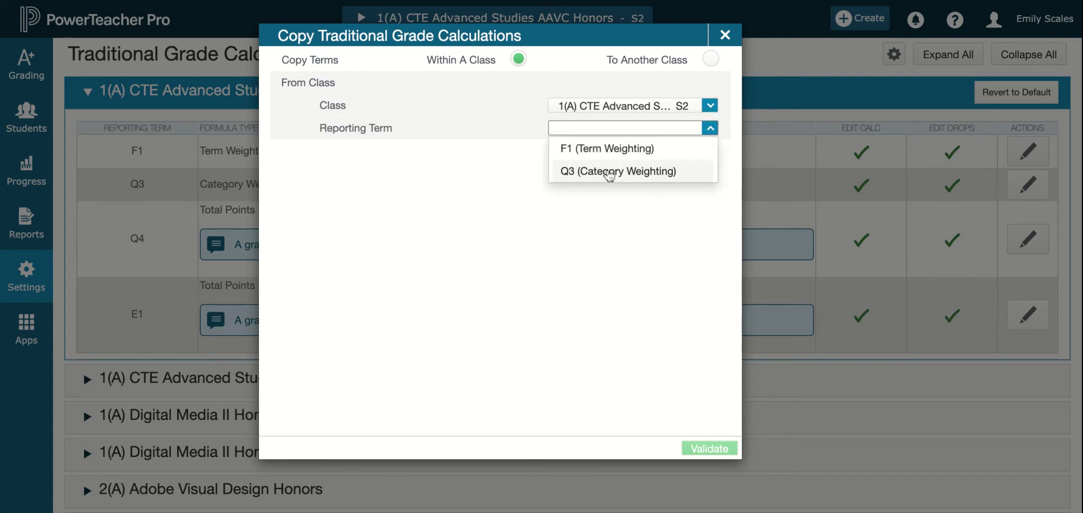
{"action": "left_click", "coordinate": [609, 172]}
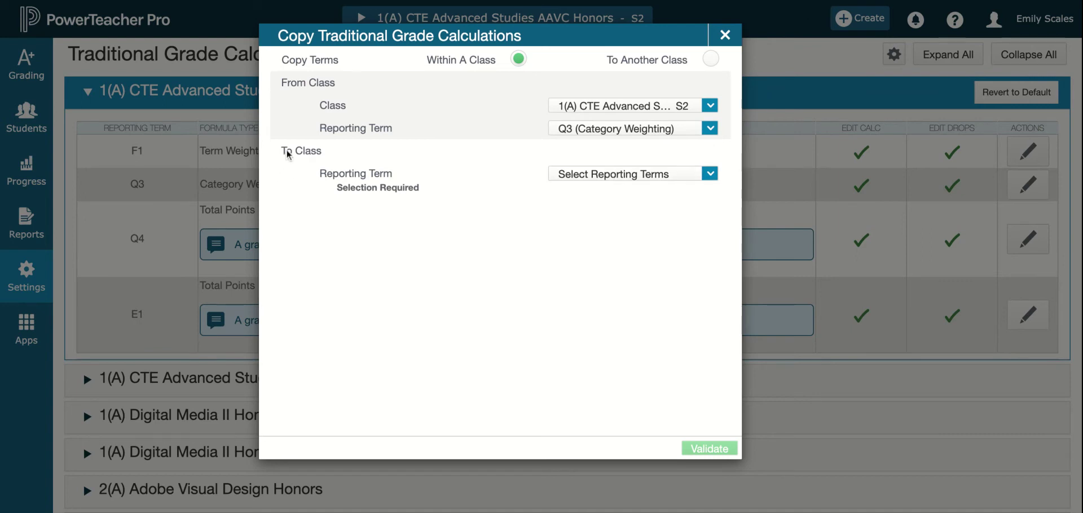
{"action": "left_click", "coordinate": [567, 178]}
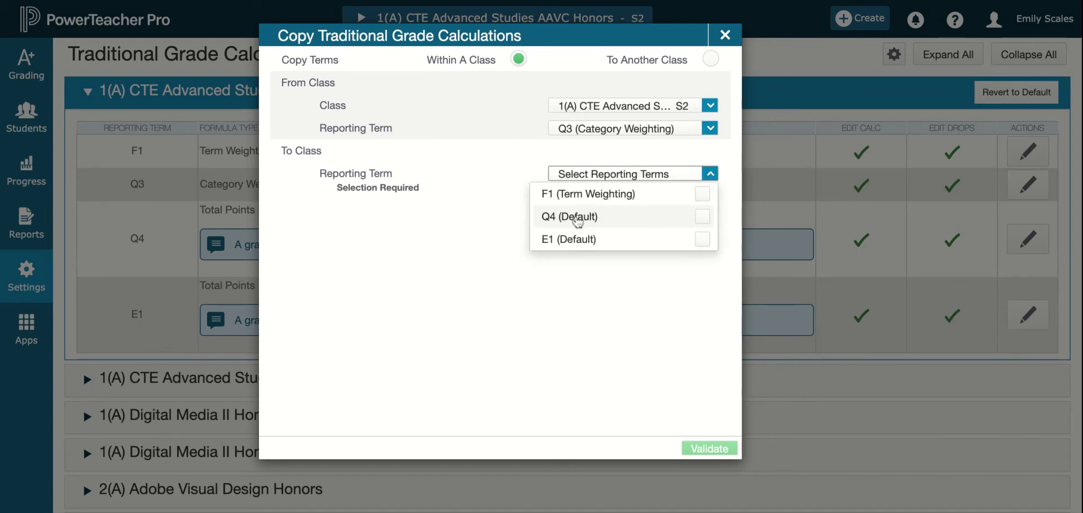
{"action": "left_click", "coordinate": [699, 218]}
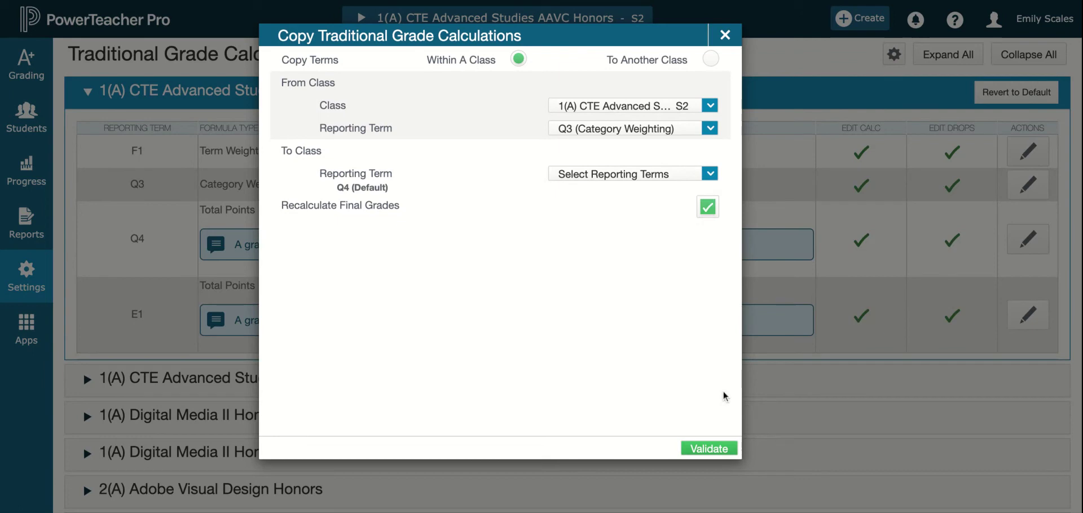
{"action": "left_click", "coordinate": [717, 452]}
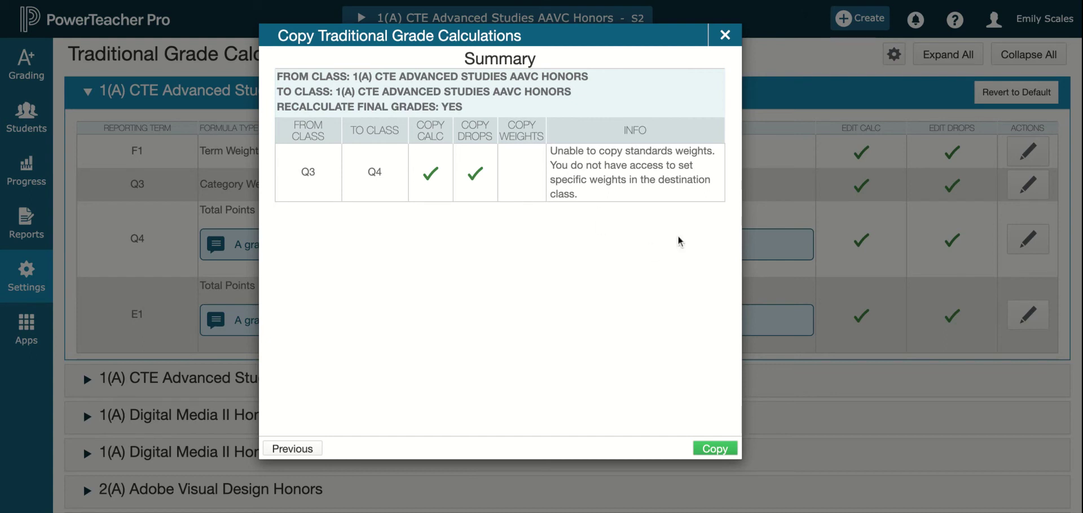
{"action": "left_click", "coordinate": [724, 448]}
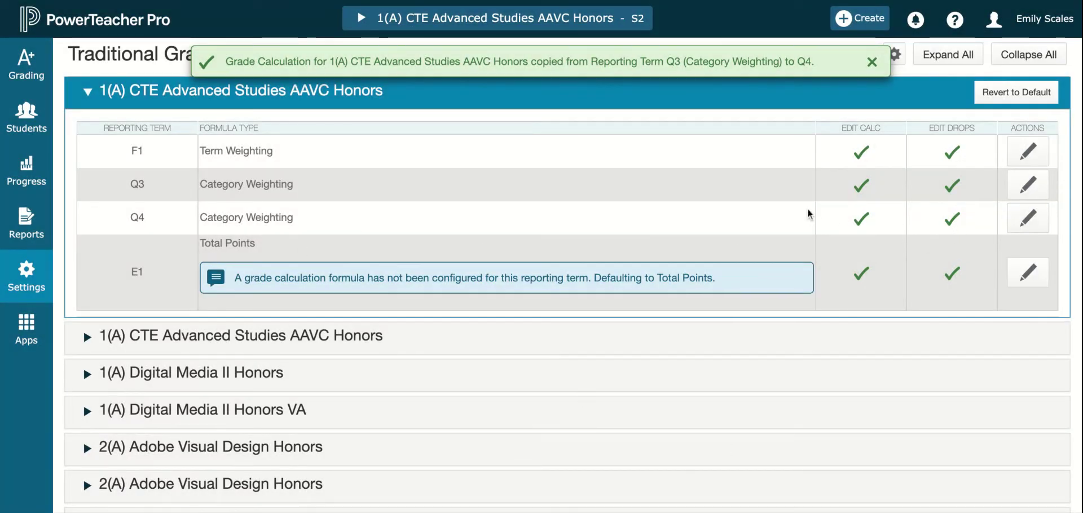
Save E1's formula explicitly as Total Points
{"action": "left_click", "coordinate": [1027, 273]}
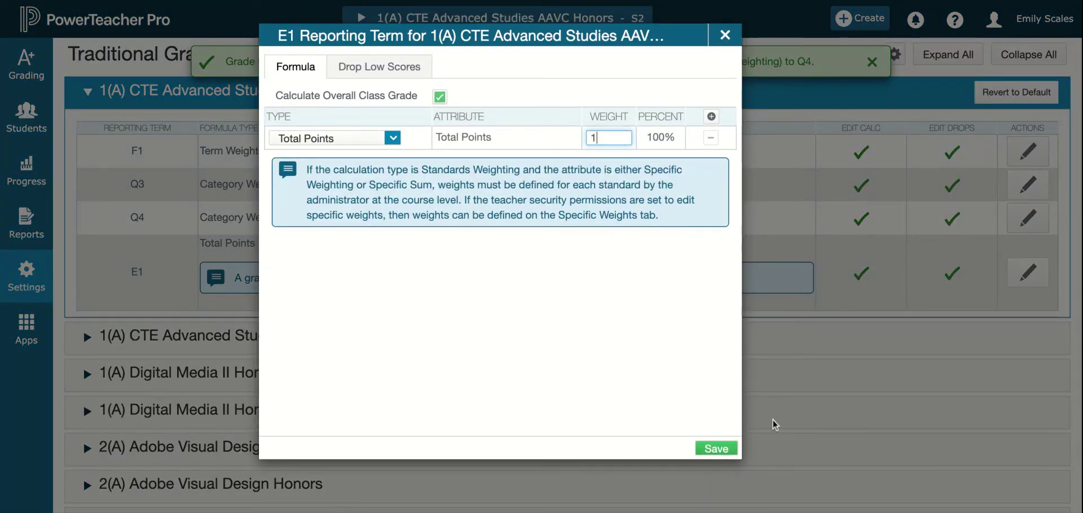
{"action": "left_click", "coordinate": [716, 449]}
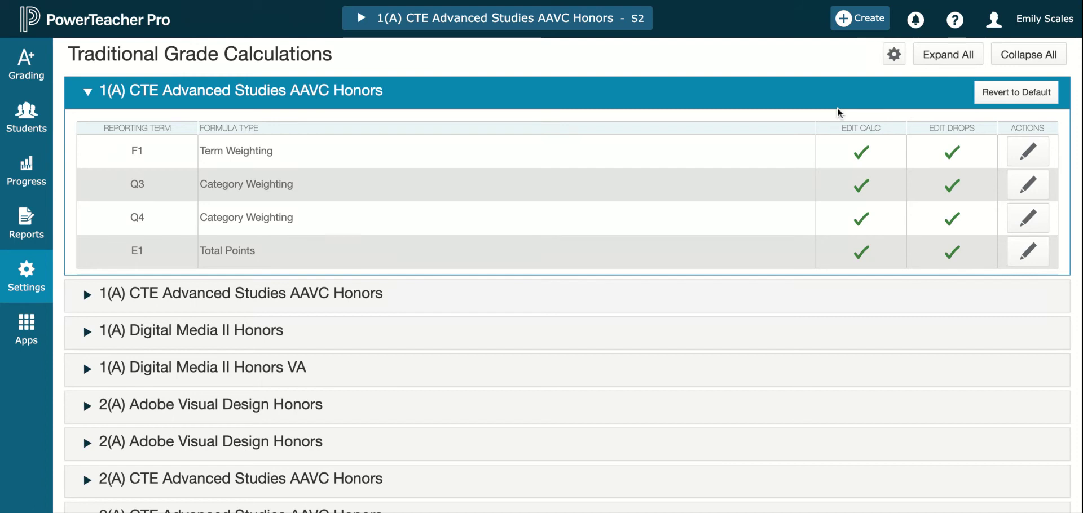
Set up a copy from 1(A) CTE Advanced Studies AAVC Honors to all Semester 2 classes
{"action": "left_click", "coordinate": [894, 55]}
{"action": "left_click", "coordinate": [824, 93]}
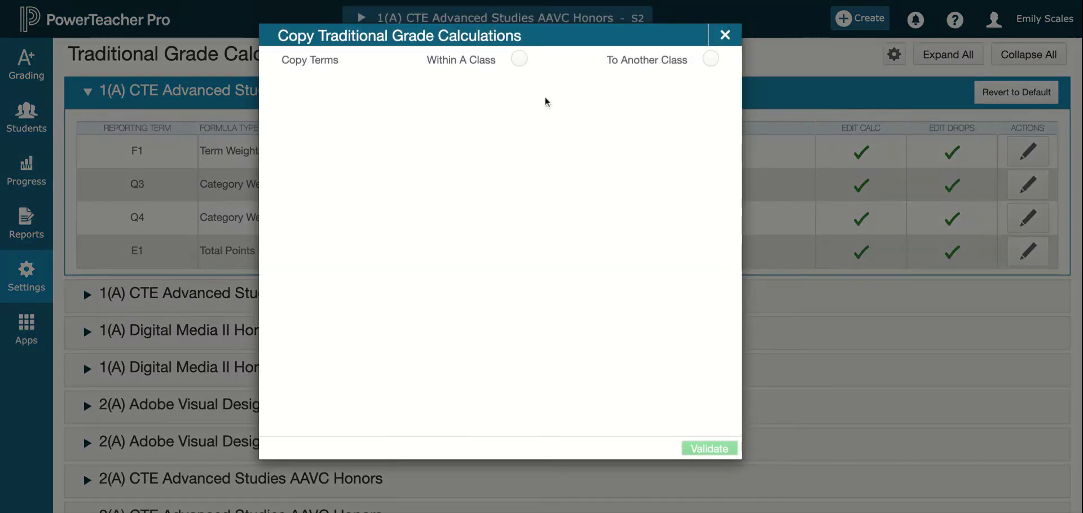
{"action": "left_click", "coordinate": [709, 62]}
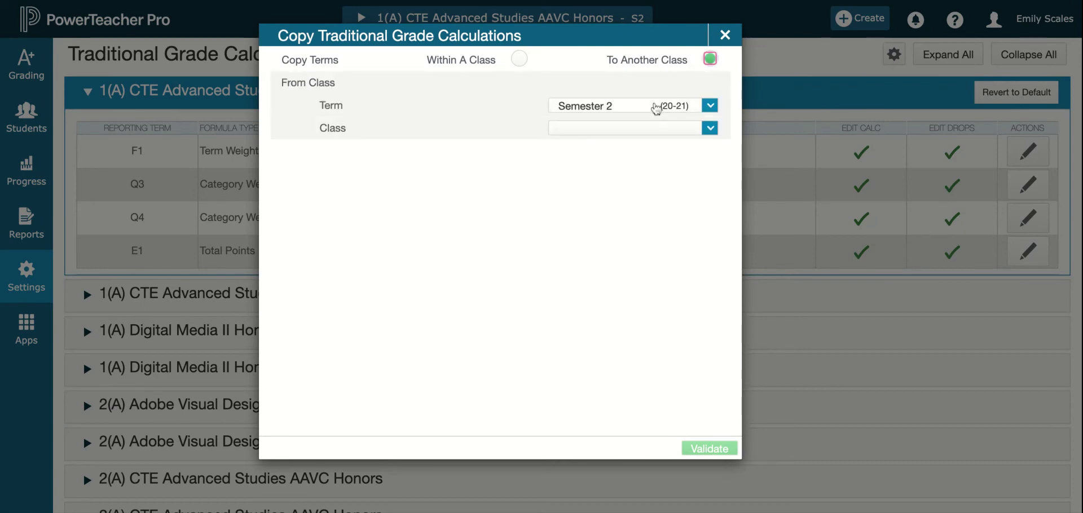
{"action": "left_click", "coordinate": [625, 131]}
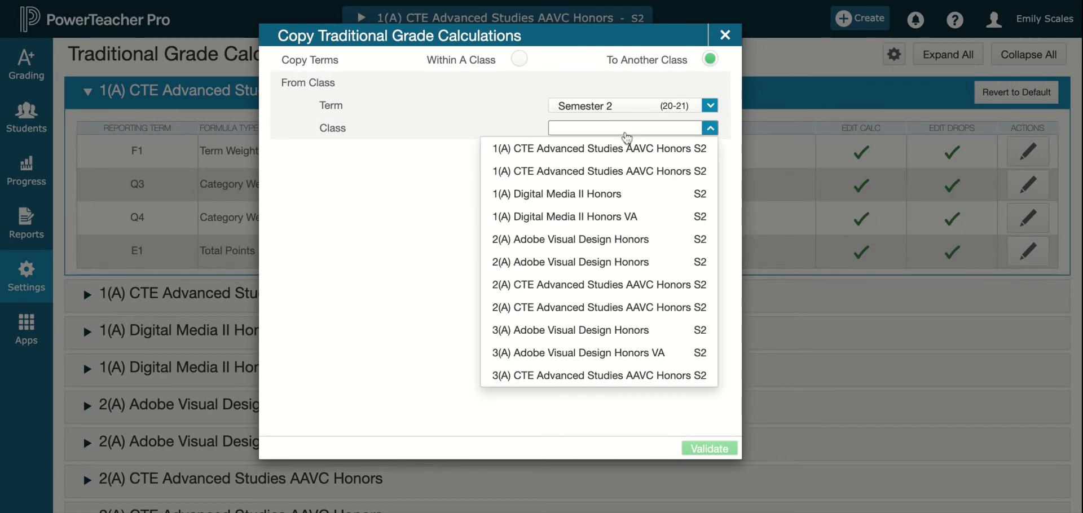
{"action": "left_click", "coordinate": [613, 152]}
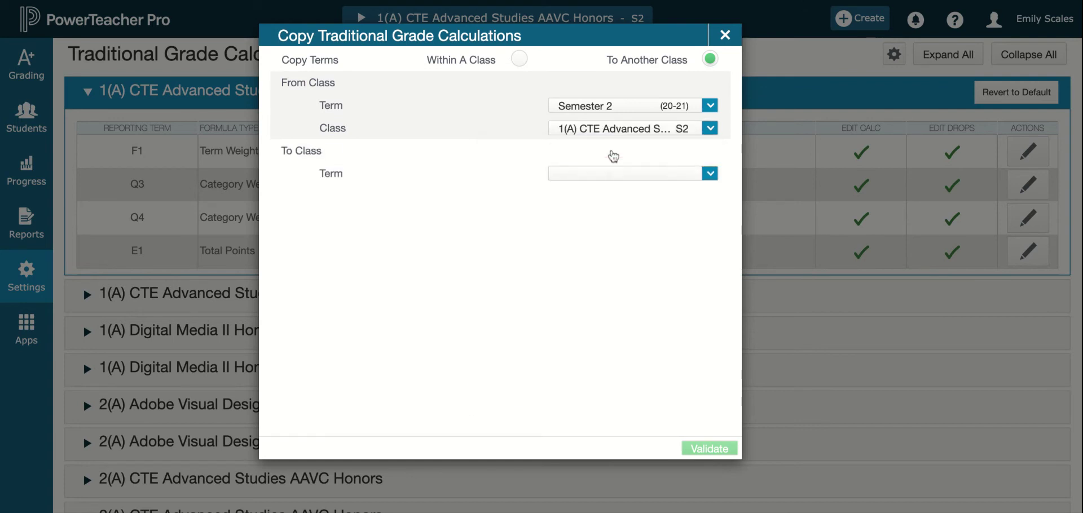
{"action": "left_click", "coordinate": [602, 174]}
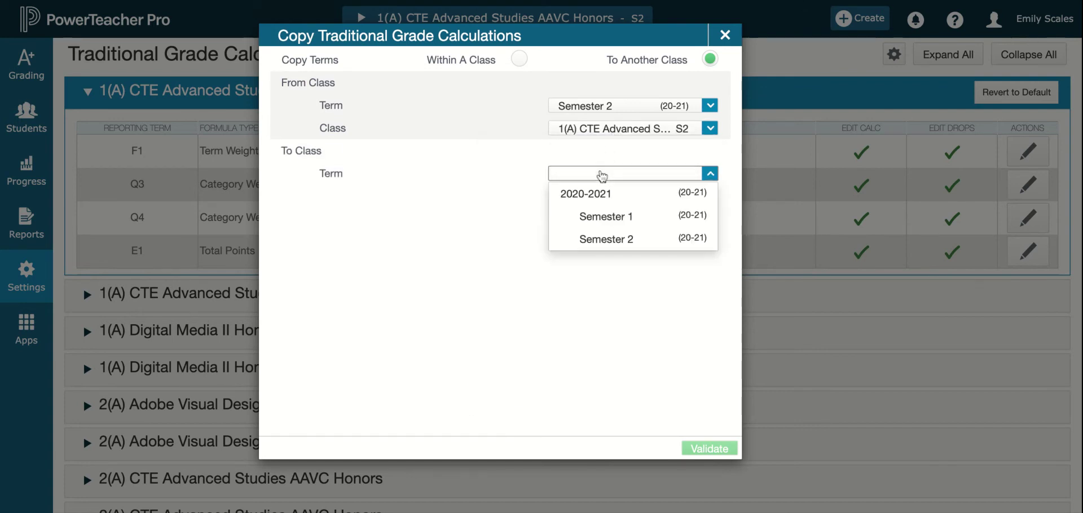
{"action": "left_click", "coordinate": [609, 239]}
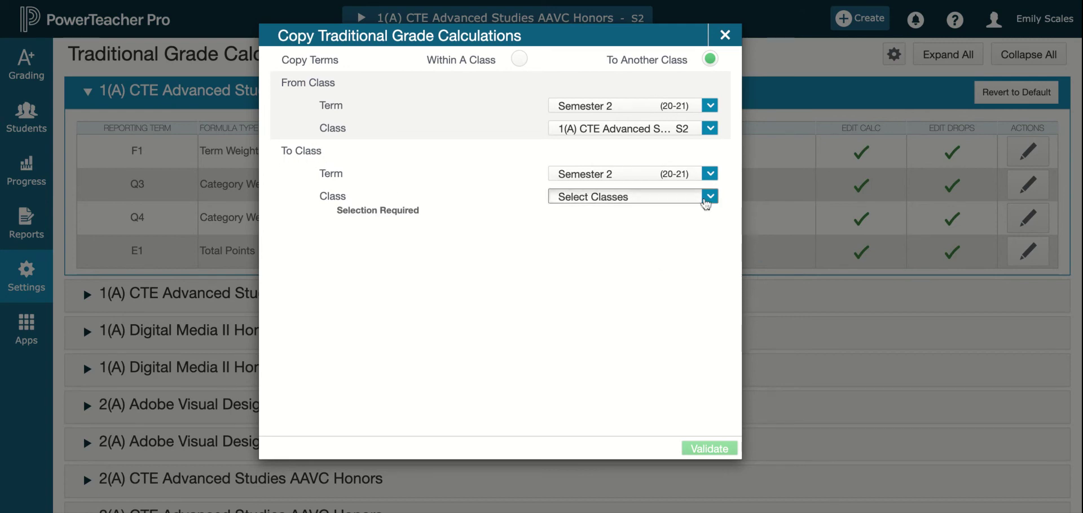
{"action": "left_click", "coordinate": [709, 197]}
{"action": "left_click", "coordinate": [699, 221]}
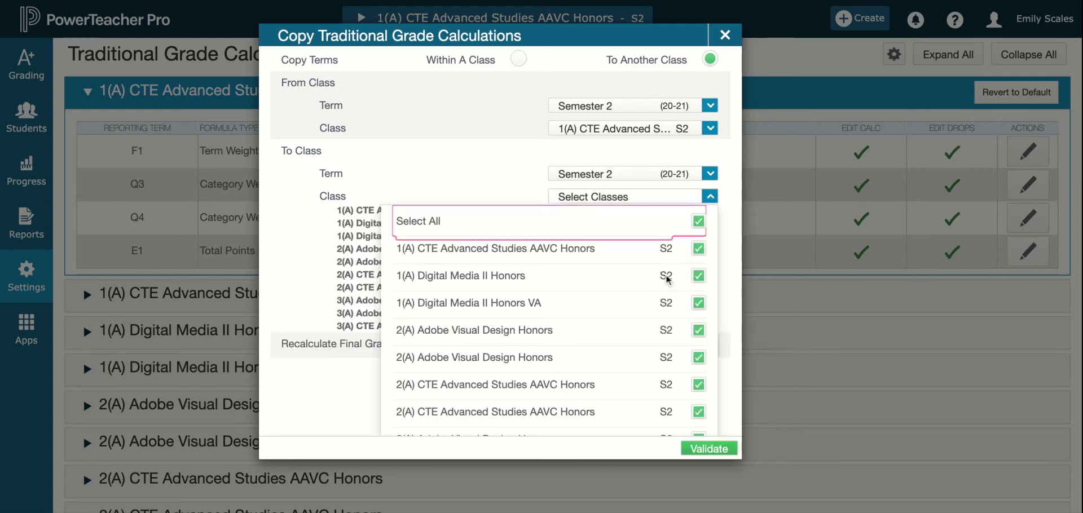
{"action": "scroll", "coordinate": [618, 323], "scroll_direction": "down", "scroll_amount": 1}
{"action": "left_click", "coordinate": [446, 165]}
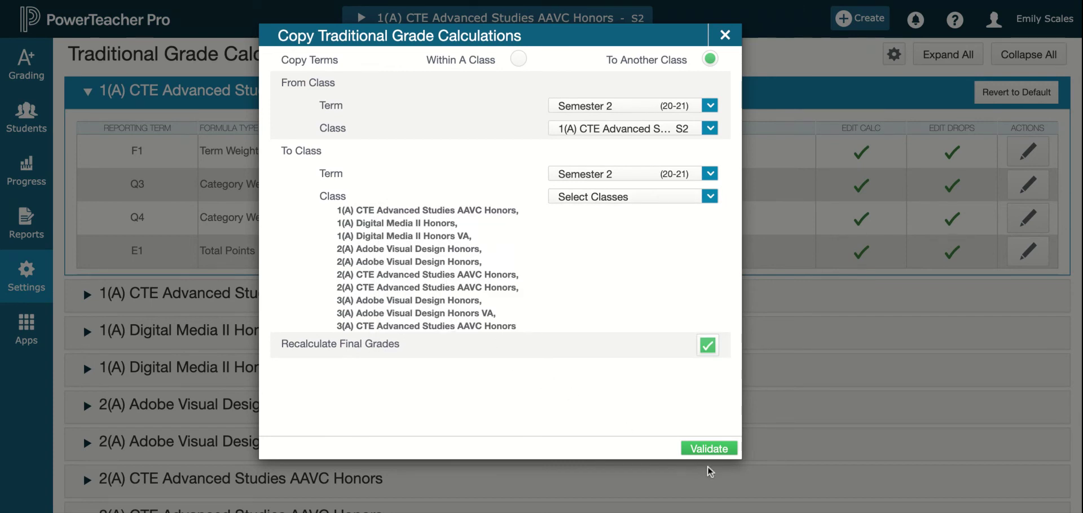
Validate and run the copy, then review the confirmation for each class
{"action": "left_click", "coordinate": [712, 449]}
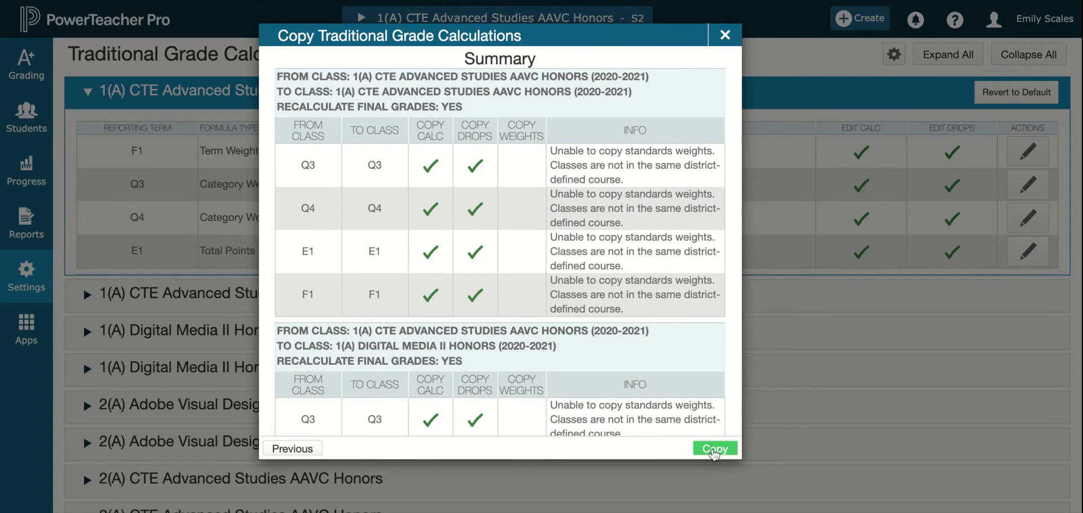
{"action": "scroll", "coordinate": [601, 289], "scroll_direction": "down", "scroll_amount": 13}
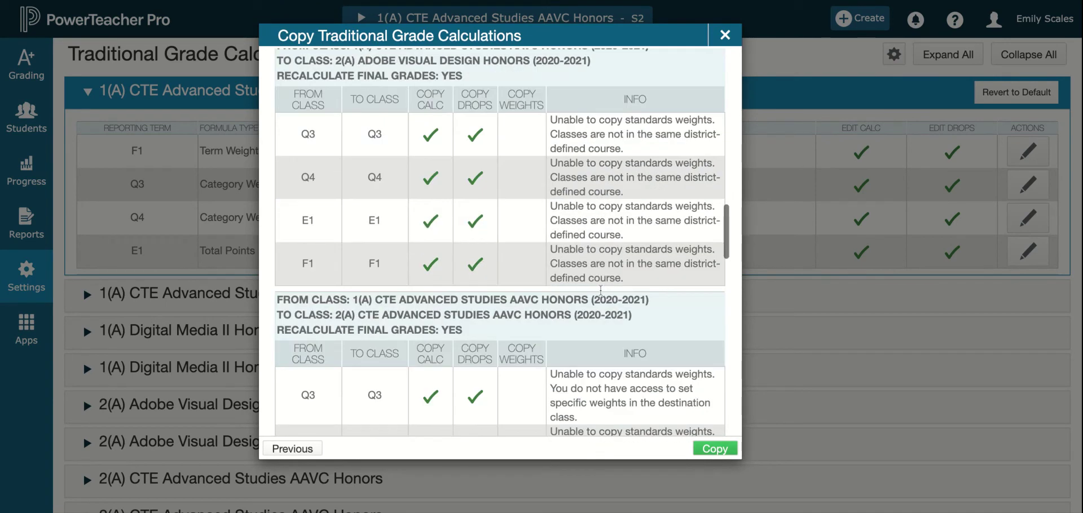
{"action": "left_click", "coordinate": [709, 453]}
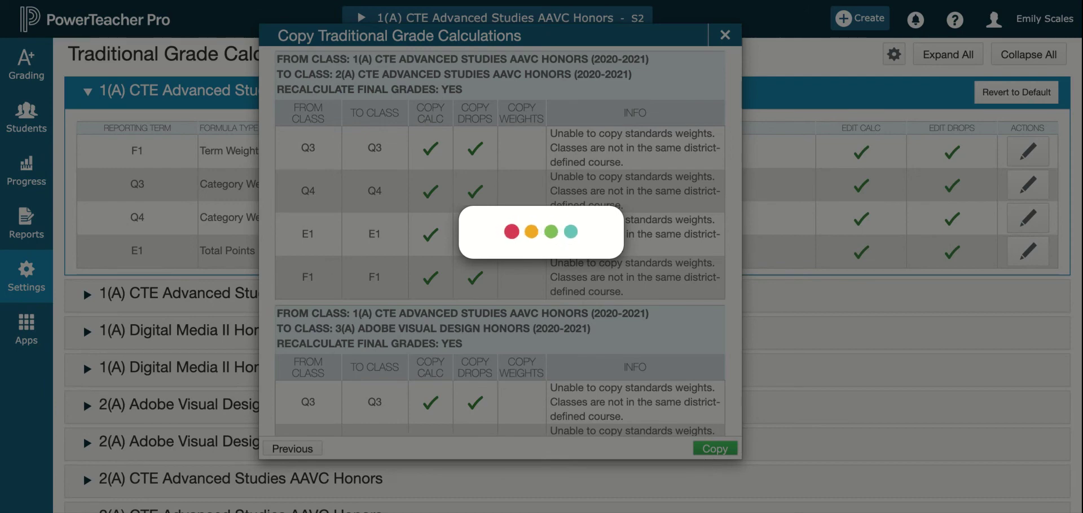
{"action": "scroll", "coordinate": [639, 374], "scroll_direction": "down", "scroll_amount": 9}
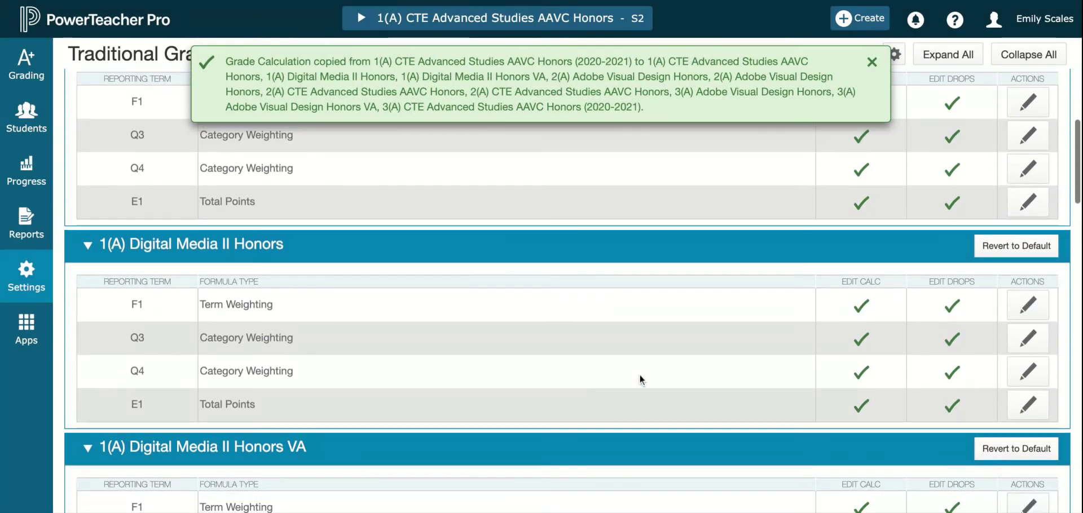
{"action": "scroll", "coordinate": [640, 374], "scroll_direction": "down", "scroll_amount": 12}
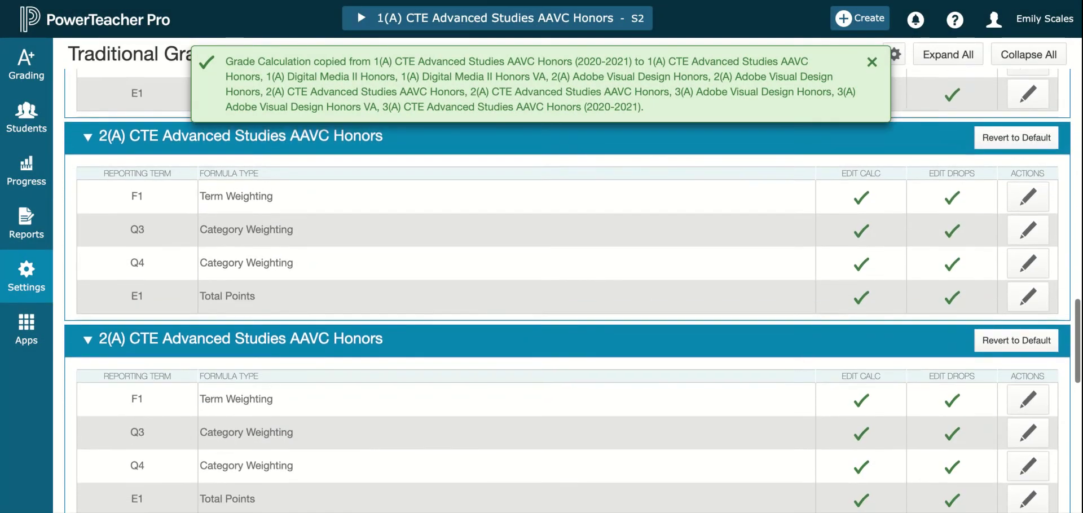
{"action": "scroll", "coordinate": [640, 374], "scroll_direction": "up", "scroll_amount": 15}
{"action": "scroll", "coordinate": [639, 374], "scroll_direction": "up", "scroll_amount": 5}
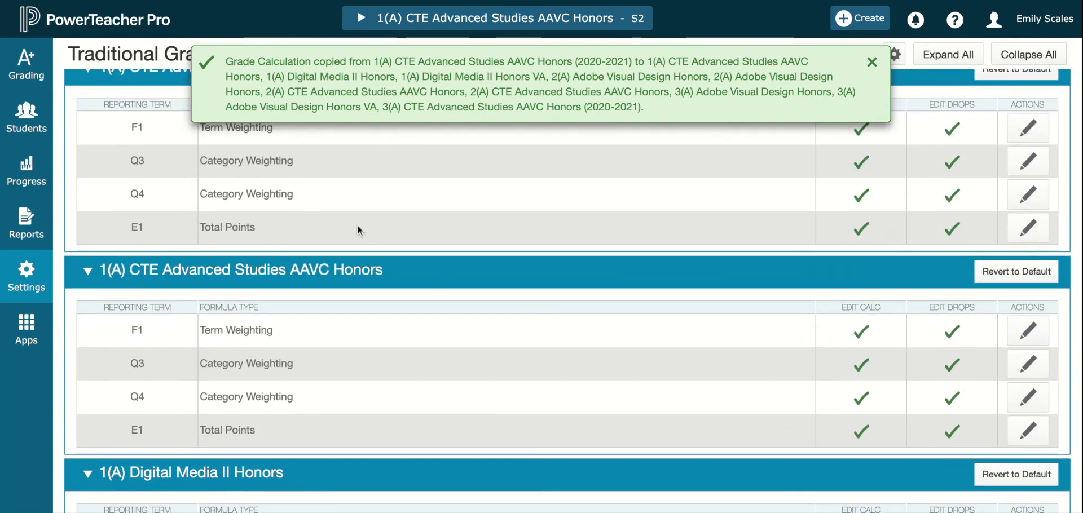
Under Grading > Categories, show inactive categories, save Checklists unchanged, then hide inactive categories again
{"action": "left_click", "coordinate": [27, 64]}
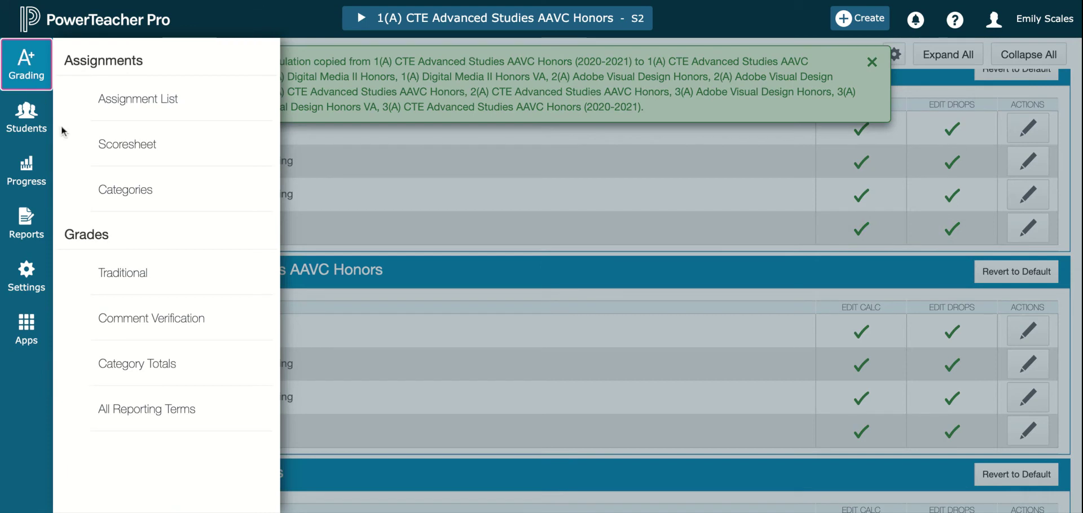
{"action": "left_click", "coordinate": [140, 202]}
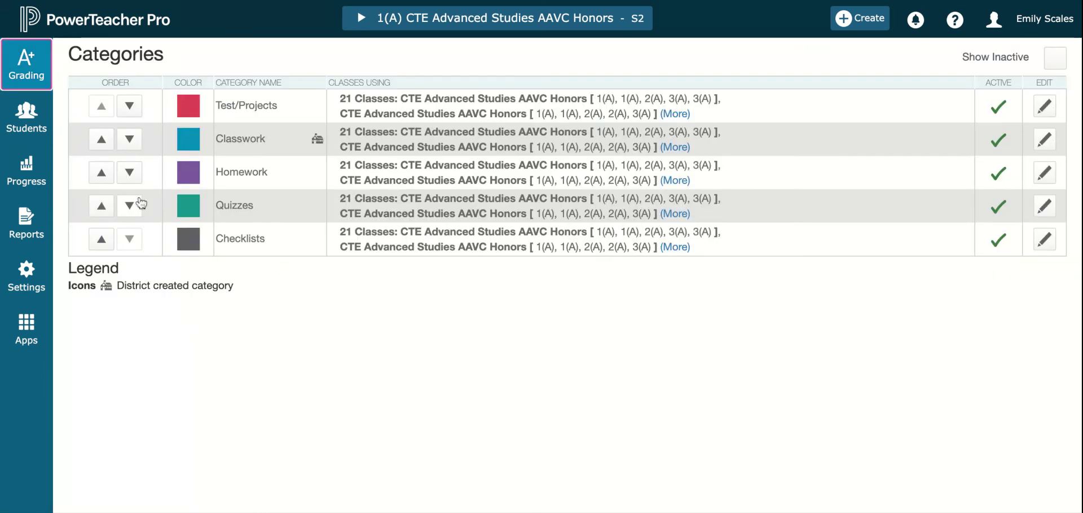
{"action": "left_click", "coordinate": [1052, 58]}
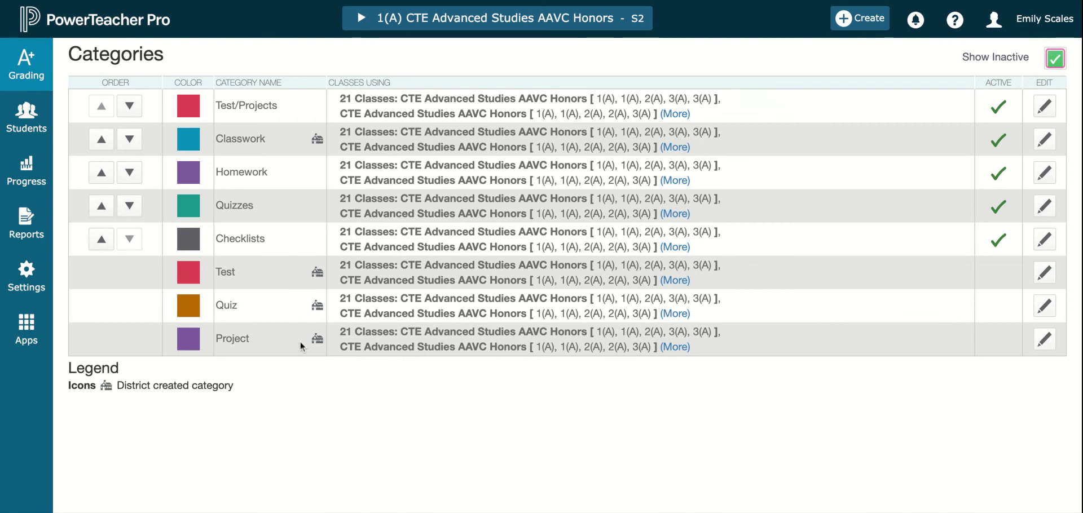
{"action": "left_click", "coordinate": [1044, 241]}
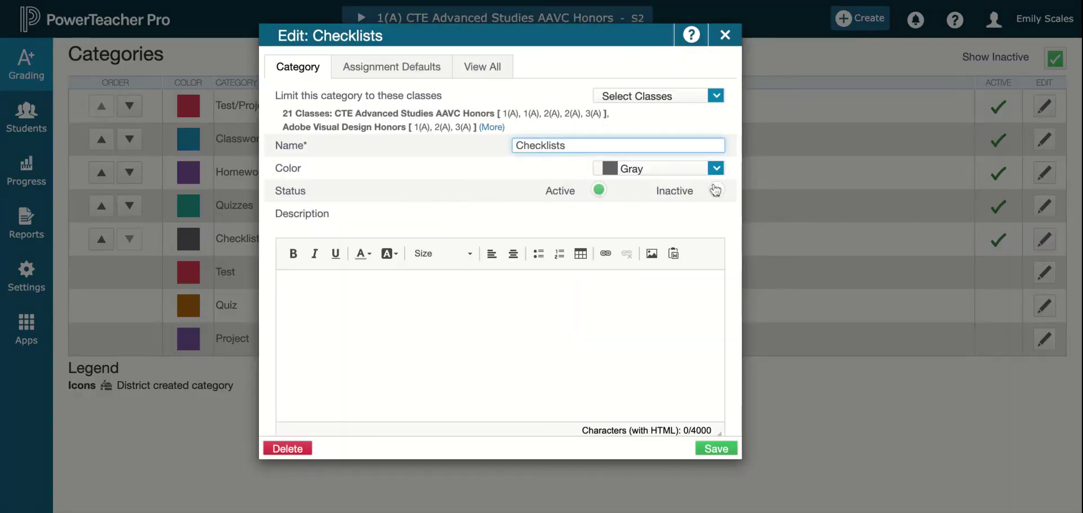
{"action": "left_click", "coordinate": [716, 455]}
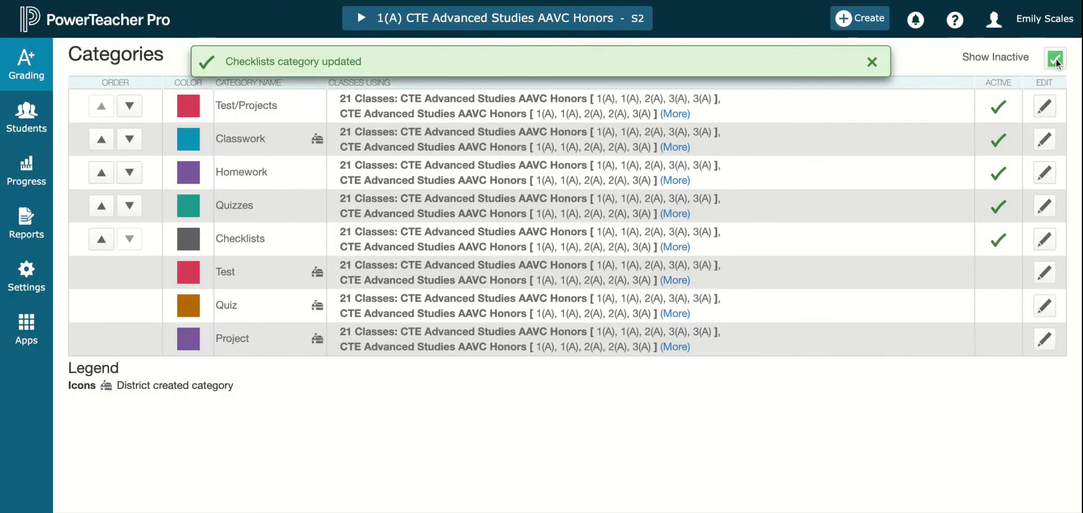
{"action": "left_click", "coordinate": [1056, 62]}
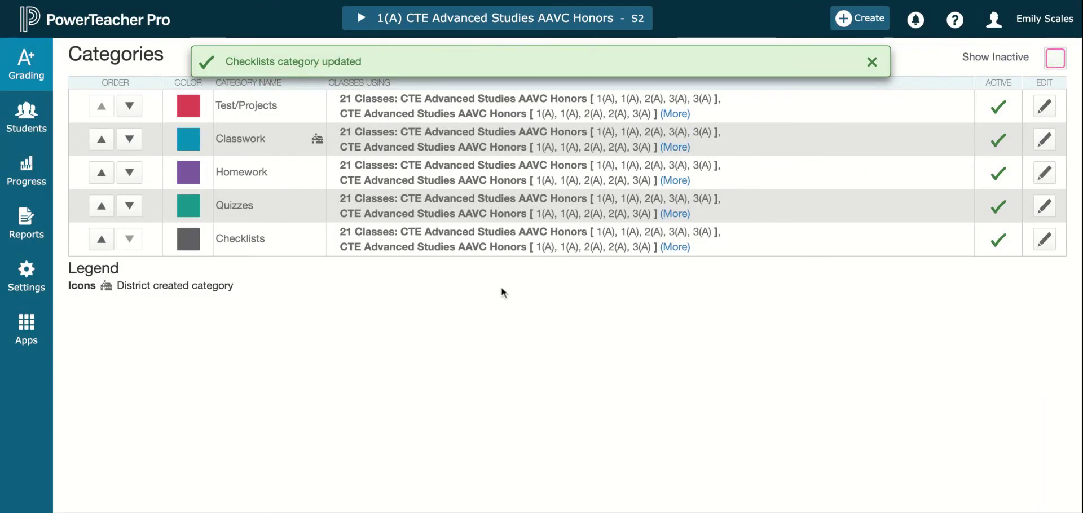